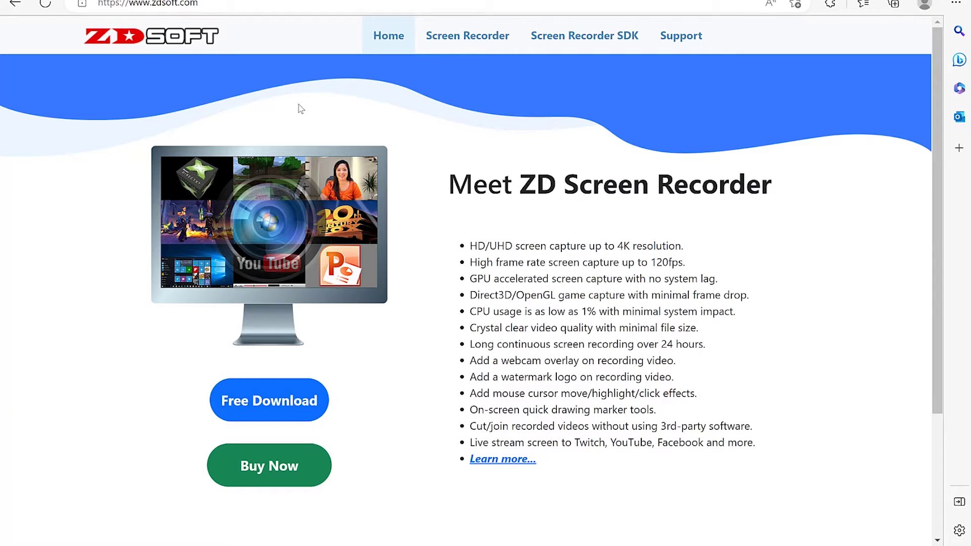
Step: Select the web address in the browser's address bar and dismiss the suggestions list
{"action": "key", "text": "ctrl+l"}
{"action": "key", "text": "Escape"}
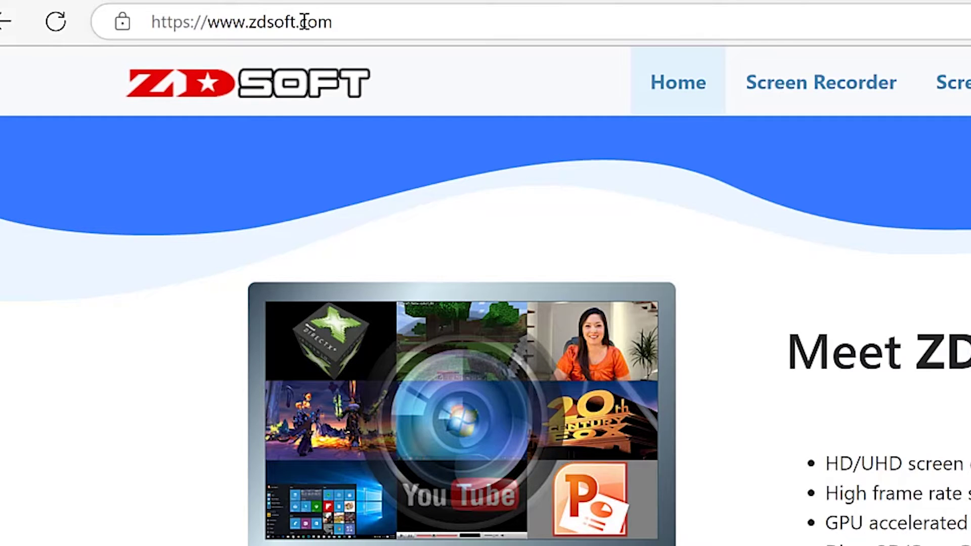
{"action": "left_click", "coordinate": [303, 21]}
{"action": "left_click", "coordinate": [298, 22]}
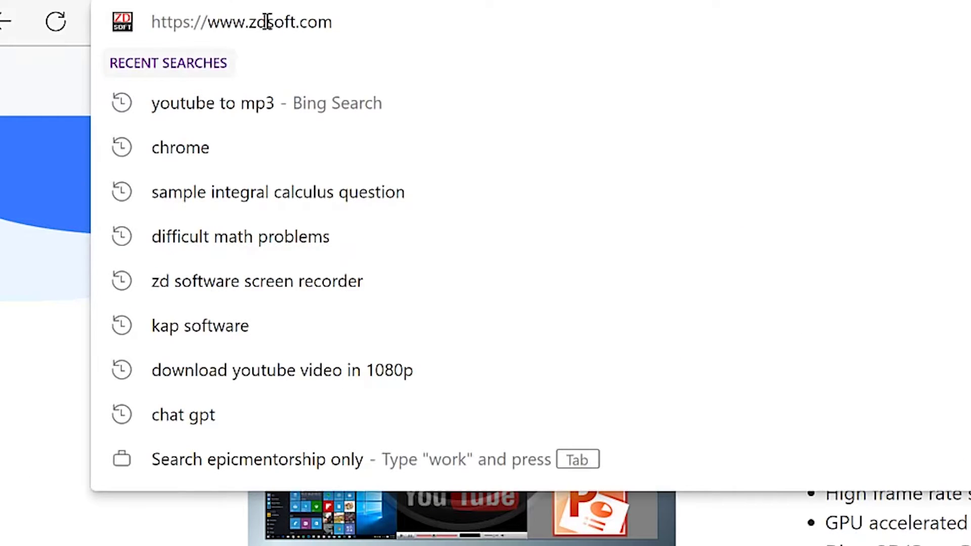
{"action": "left_click", "coordinate": [52, 163]}
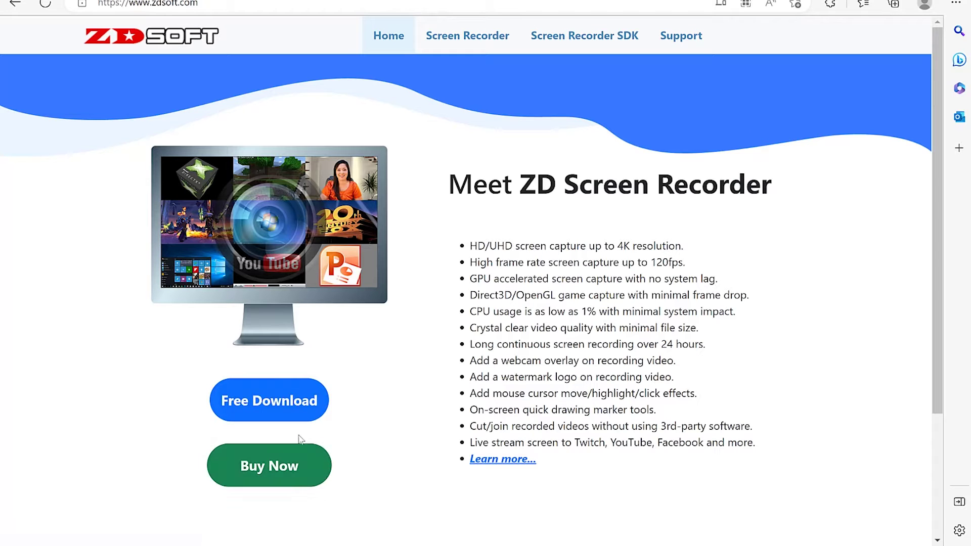
Step: Launch Screen Recorder from the Windows Start menu's Recommended list
{"action": "left_click", "coordinate": [288, 481]}
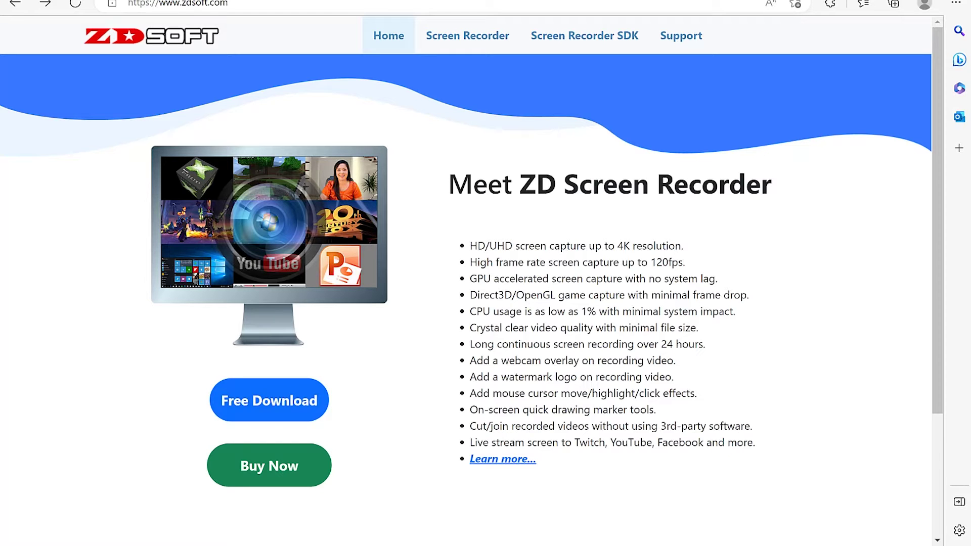
{"action": "key", "text": "super"}
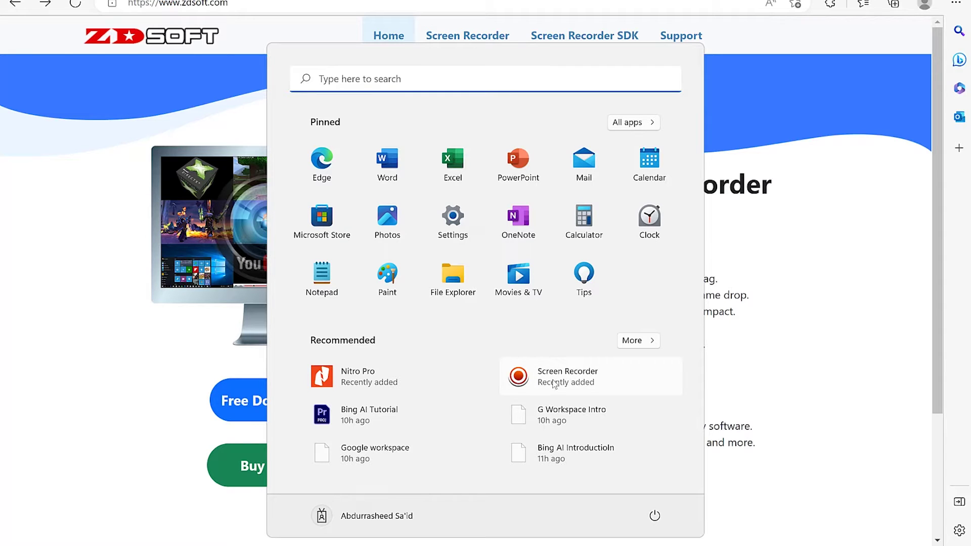
{"action": "key", "text": "Escape"}
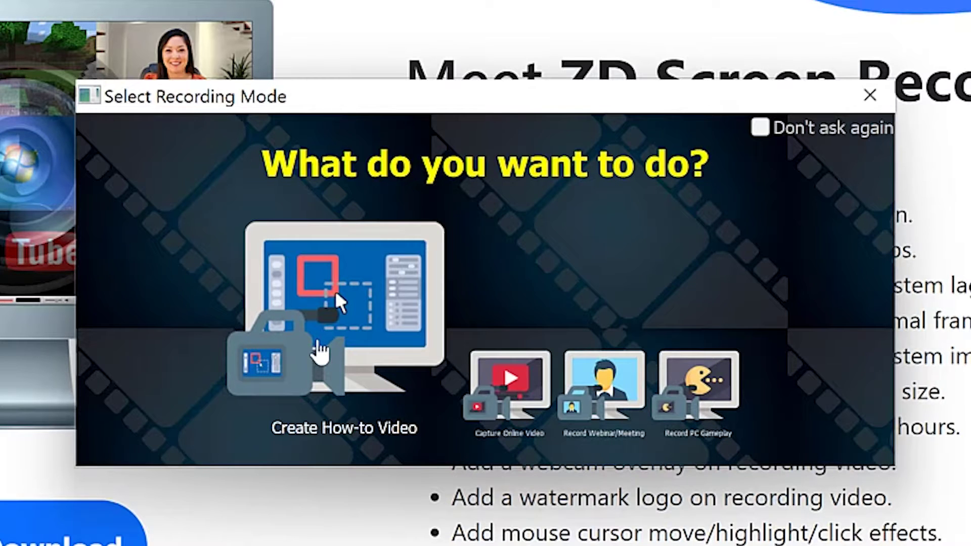
Step: Pick the Create How-to Video mode in the Select Recording Mode dialog
{"action": "left_click", "coordinate": [319, 344]}
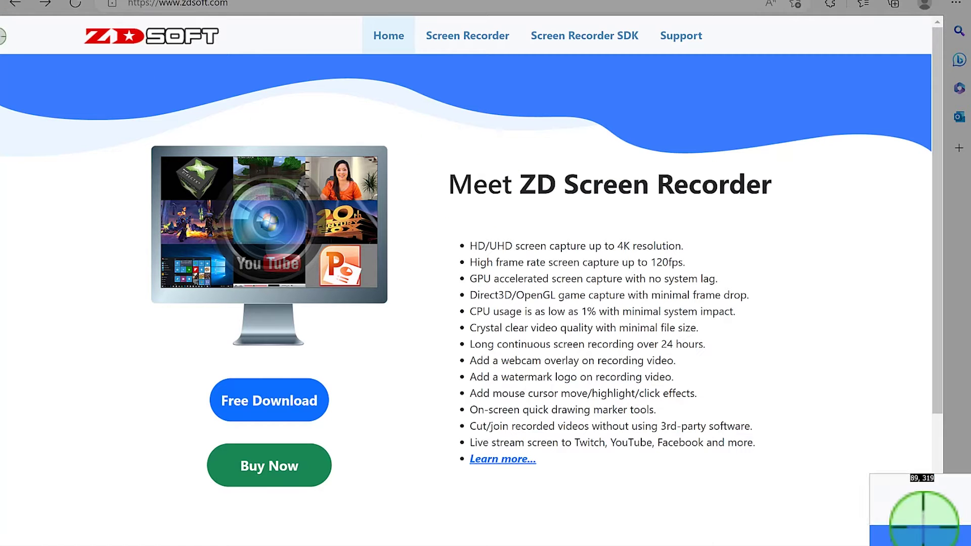
Step: Set the browser window as the 3434 × 1929 capture region and nudge its right edge
{"action": "left_click_drag", "start_coordinate": [1, 18], "coordinate": [934, 541]}
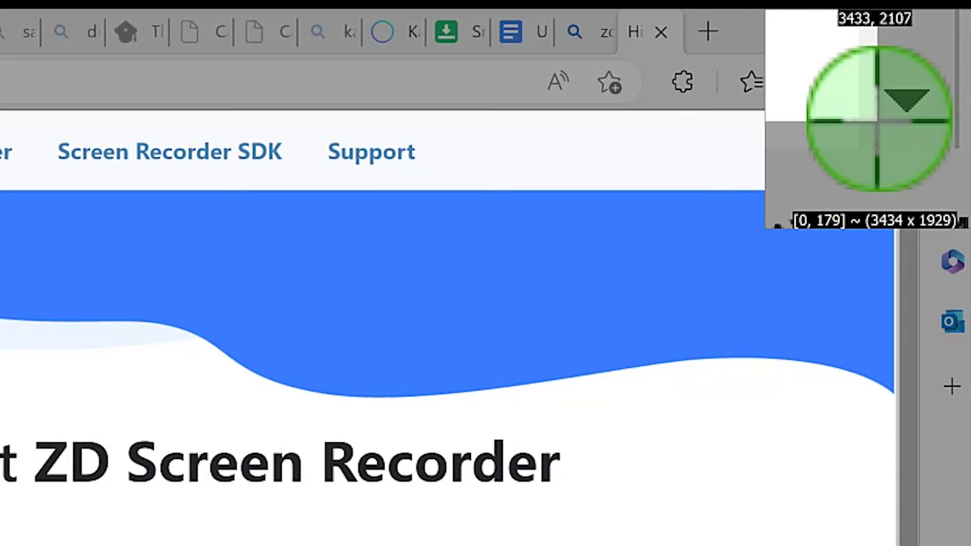
{"action": "left_click", "coordinate": [879, 120]}
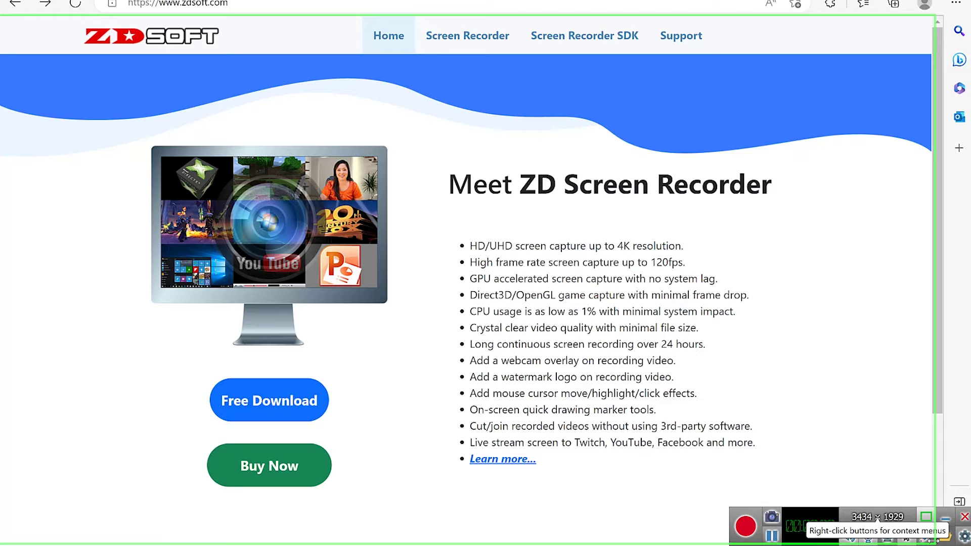
{"action": "left_click_drag", "start_coordinate": [924, 536], "coordinate": [944, 501]}
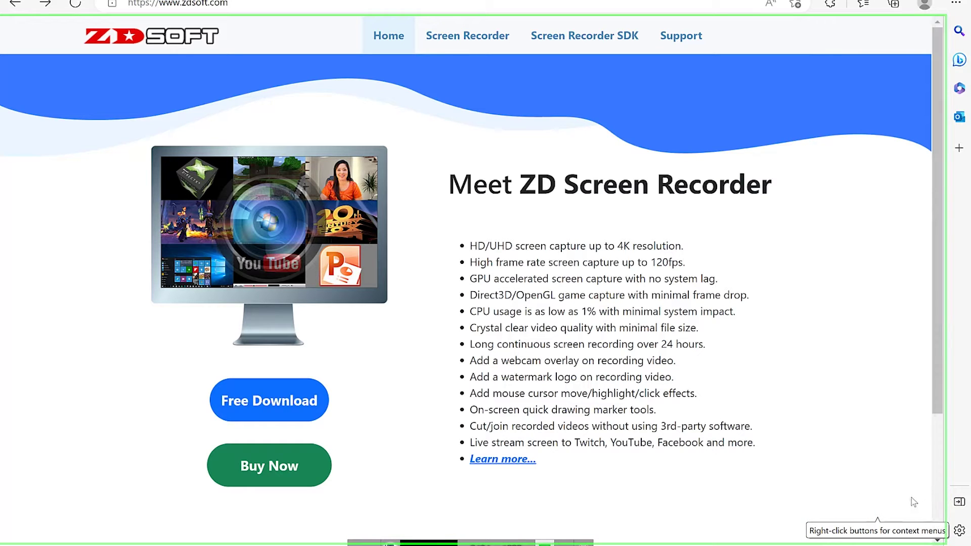
Step: Move the recorder controls and capture area higher up the screen
{"action": "left_click_drag", "start_coordinate": [424, 542], "coordinate": [426, 517]}
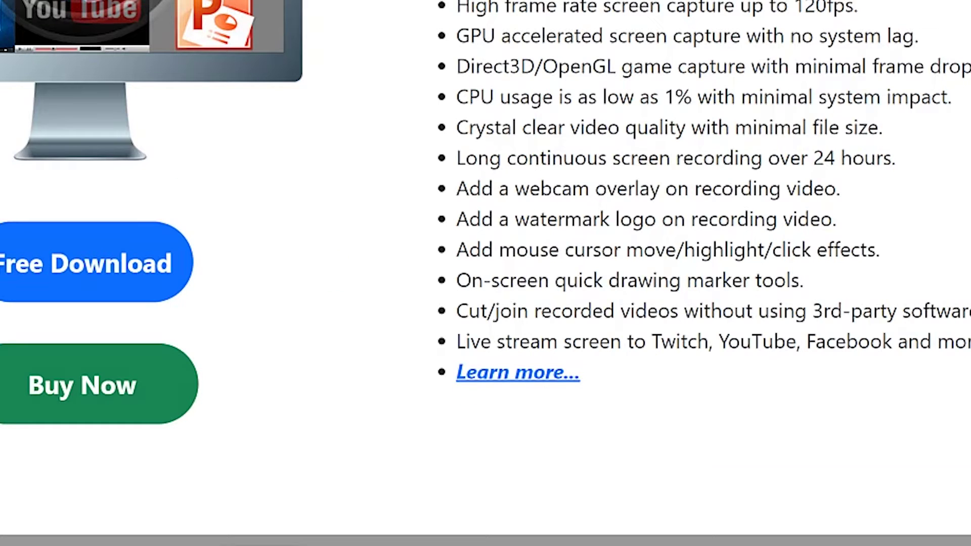
Step: Outline the monitor image as a capture area, then cancel that region
{"action": "left_click_drag", "start_coordinate": [127, 137], "coordinate": [440, 363]}
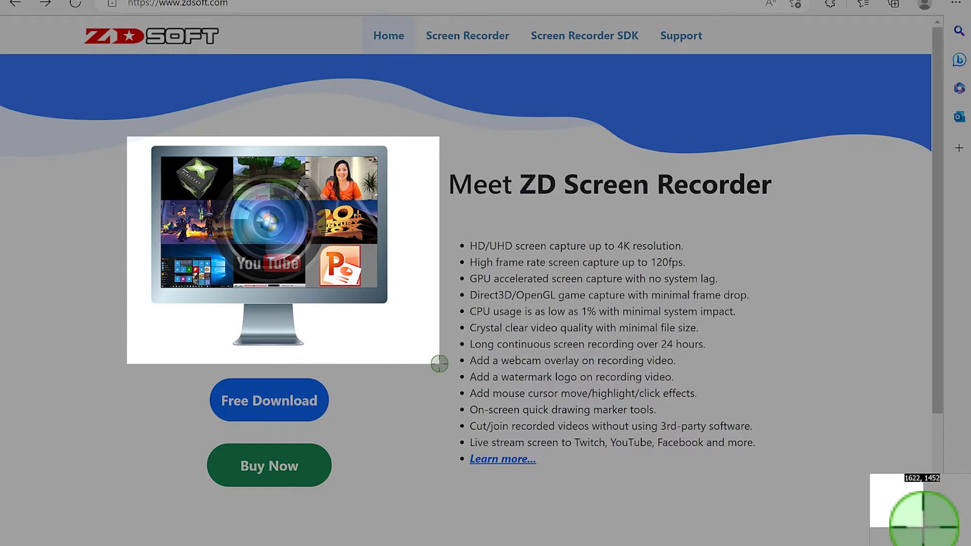
{"action": "left_click_drag", "start_coordinate": [440, 363], "coordinate": [440, 363]}
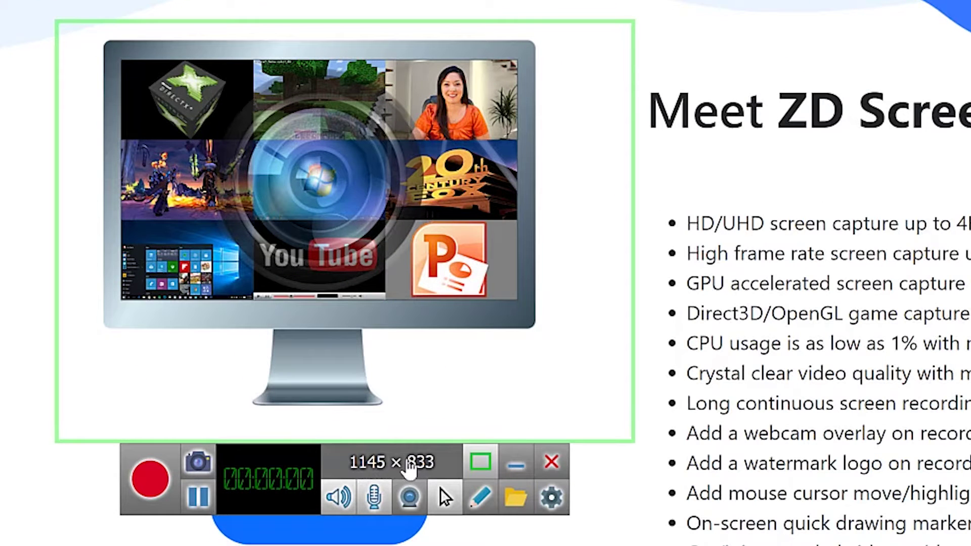
{"action": "key", "text": "Escape"}
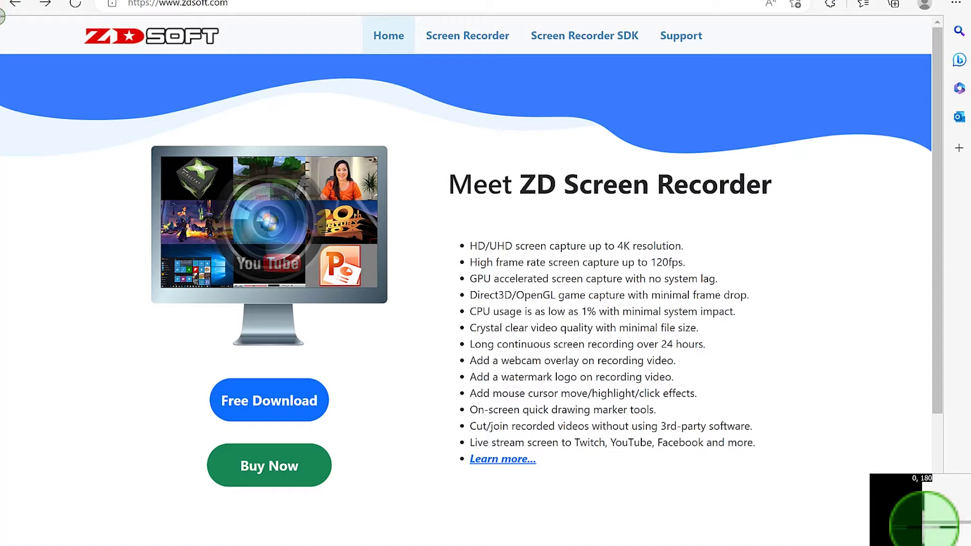
Step: Reselect the whole page as a 3462 × 1930 capture area with the controls just below it
{"action": "key", "text": "F9"}
{"action": "left_click_drag", "start_coordinate": [779, 426], "coordinate": [944, 545]}
{"action": "left_click_drag", "start_coordinate": [429, 543], "coordinate": [459, 487]}
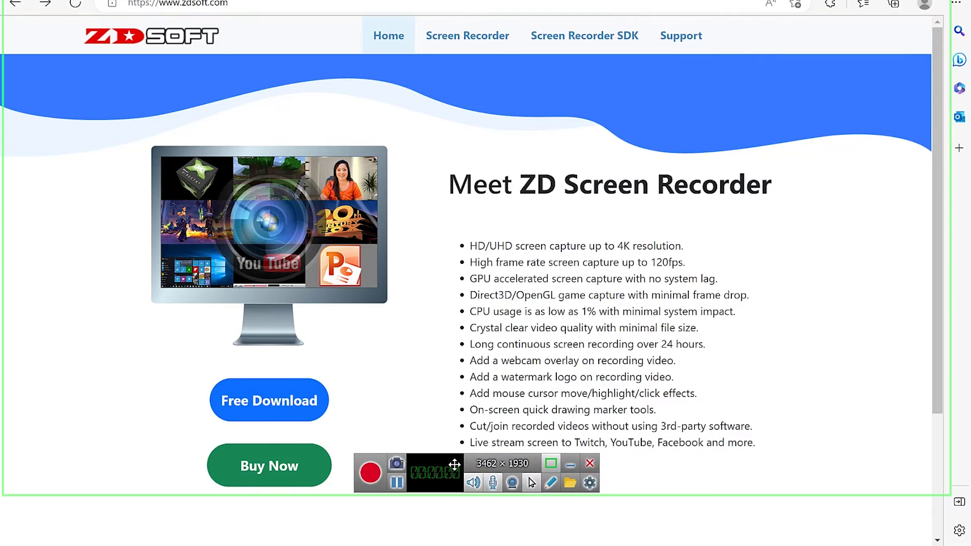
{"action": "left_click_drag", "start_coordinate": [441, 443], "coordinate": [435, 482]}
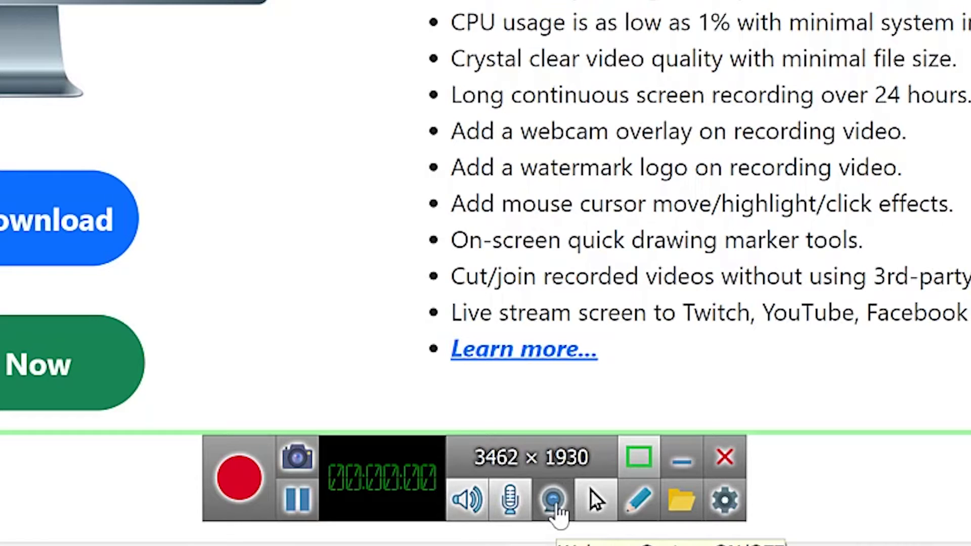
Step: Switch on webcam capture and enable on-screen drawing mode
{"action": "left_click", "coordinate": [554, 509]}
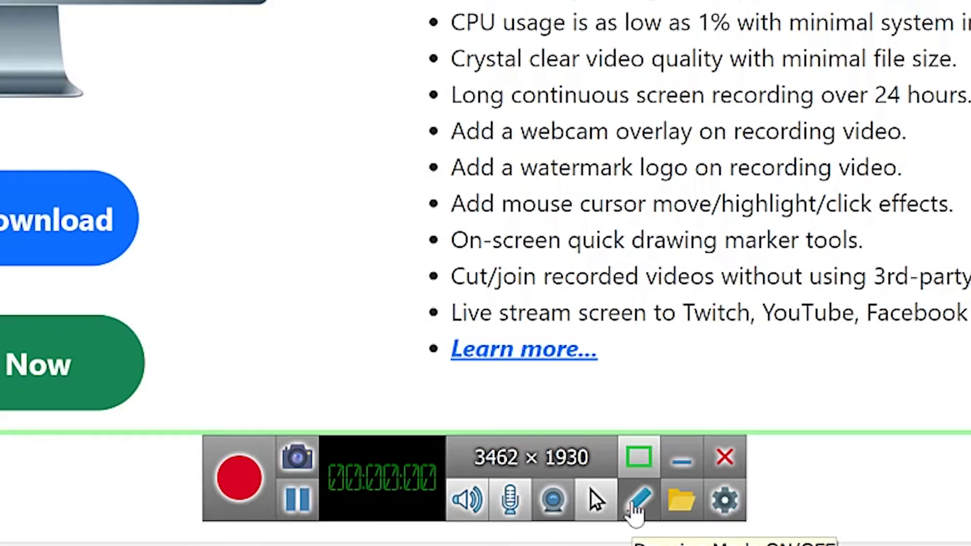
{"action": "left_click", "coordinate": [636, 512]}
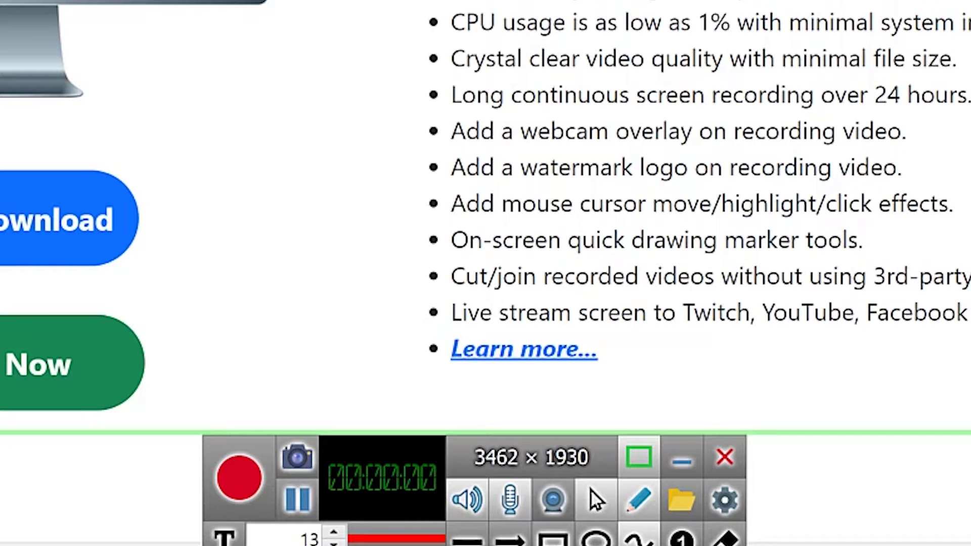
Step: Circle the 'Meet ZD Screen Recorder' heading in red, lower pen size to 7, and underline the 4K bullet
{"action": "mouse_move", "coordinate": [445, 164]}
{"action": "left_mouse_down"}
{"action": "mouse_move", "coordinate": [733, 225]}
{"action": "mouse_move", "coordinate": [475, 212]}
{"action": "mouse_move", "coordinate": [432, 187]}
{"action": "left_mouse_up"}
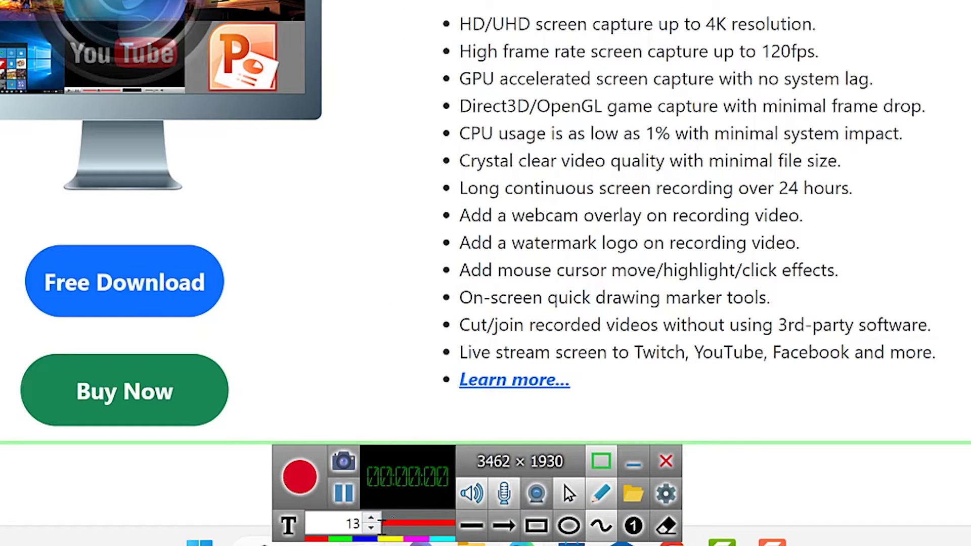
{"action": "left_click", "coordinate": [373, 531]}
{"action": "left_click", "coordinate": [373, 531]}
{"action": "left_click", "coordinate": [373, 531]}
{"action": "left_click", "coordinate": [372, 531]}
{"action": "left_click", "coordinate": [373, 531]}
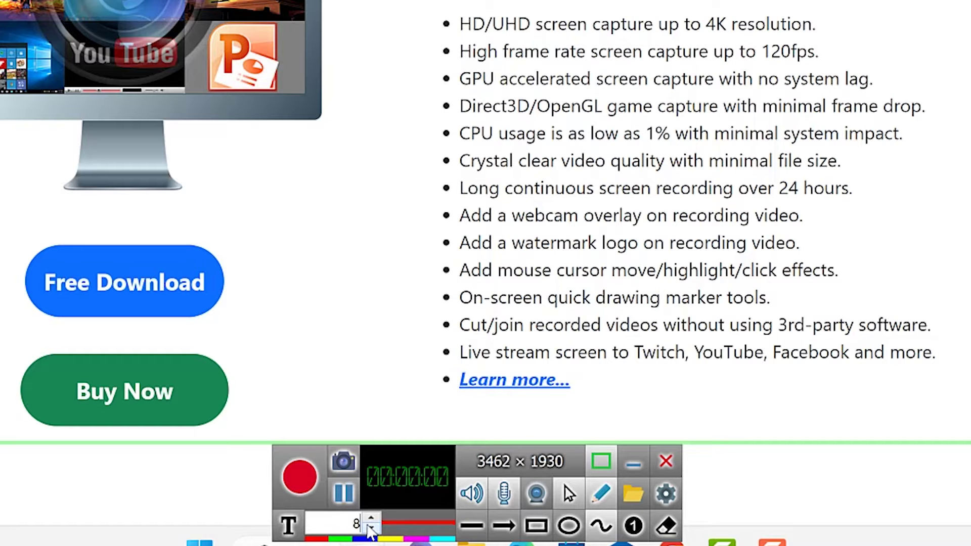
{"action": "left_click", "coordinate": [373, 531]}
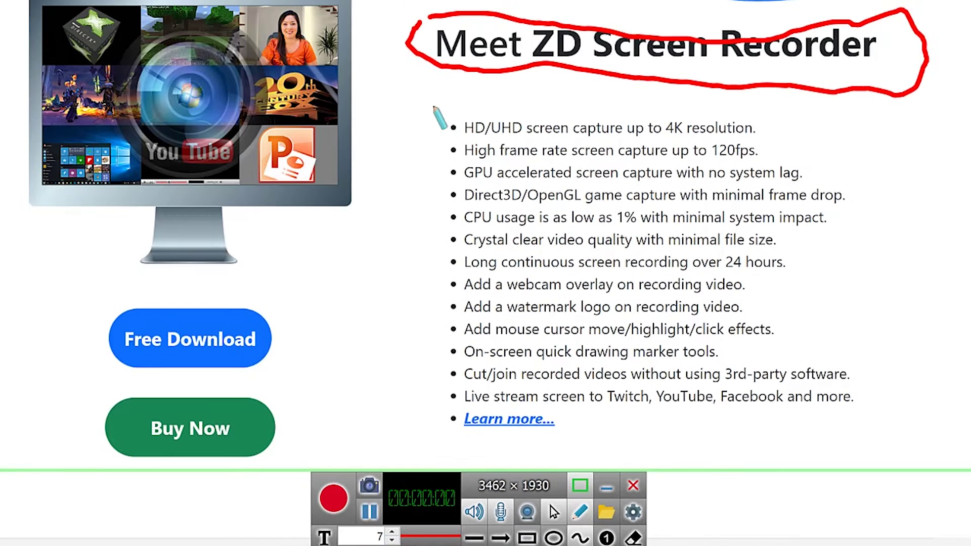
{"action": "mouse_move", "coordinate": [433, 106]}
{"action": "left_mouse_down"}
{"action": "mouse_move", "coordinate": [693, 105]}
{"action": "mouse_move", "coordinate": [777, 126]}
{"action": "mouse_move", "coordinate": [652, 144]}
{"action": "mouse_move", "coordinate": [436, 124]}
{"action": "mouse_move", "coordinate": [420, 105]}
{"action": "left_mouse_up"}
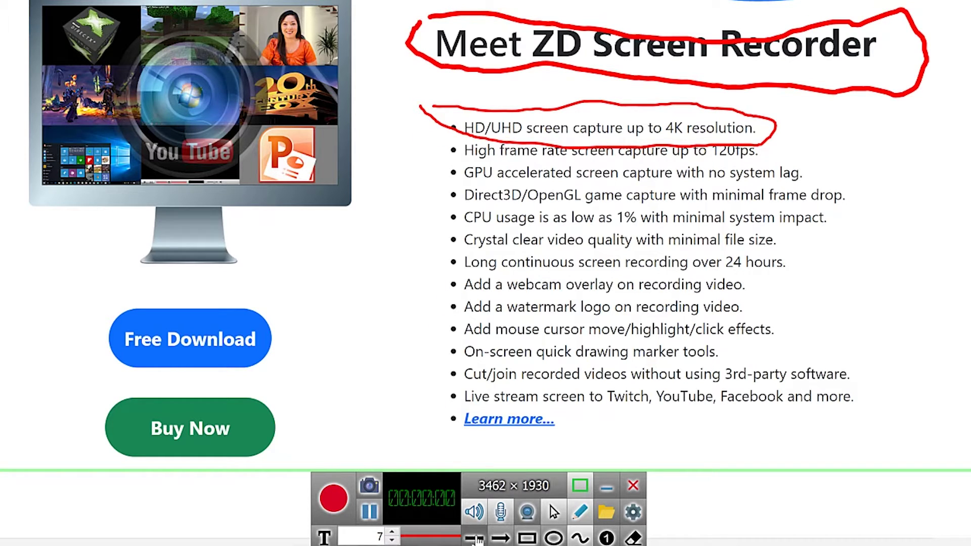
Step: Draw two red arrows at the CPU usage bullet and box the Live stream bullet
{"action": "scroll", "coordinate": [460, 218], "scroll_direction": "up", "scroll_amount": 6}
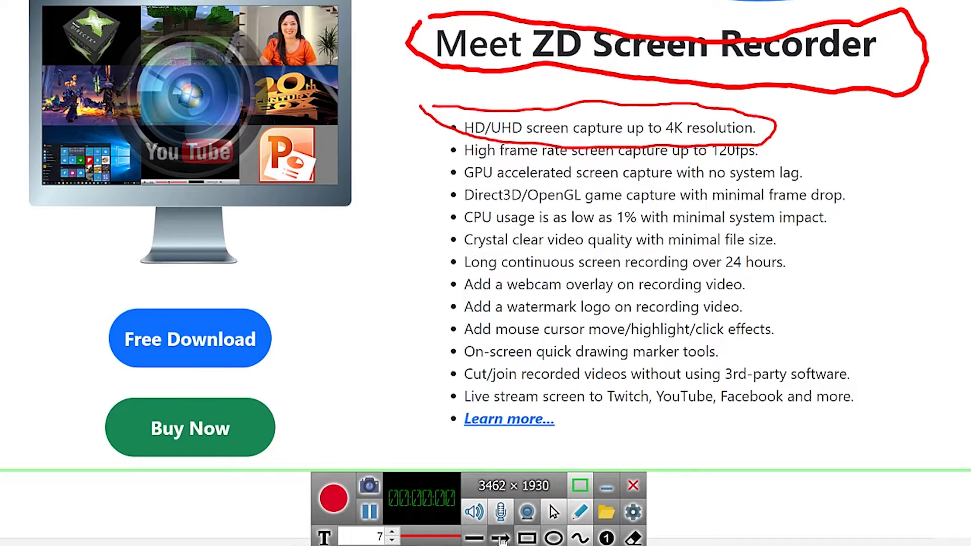
{"action": "left_click_drag", "start_coordinate": [383, 243], "coordinate": [439, 225]}
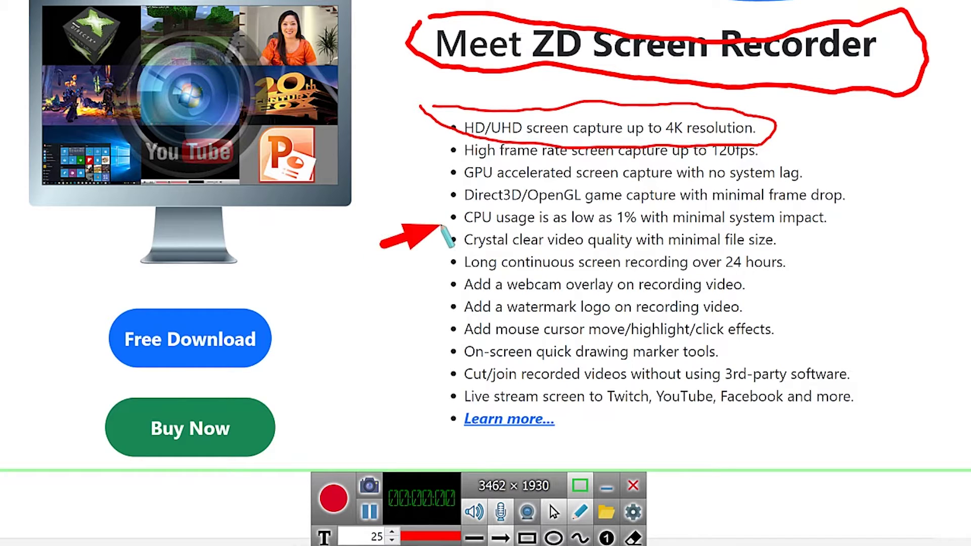
{"action": "left_click_drag", "start_coordinate": [882, 248], "coordinate": [793, 233]}
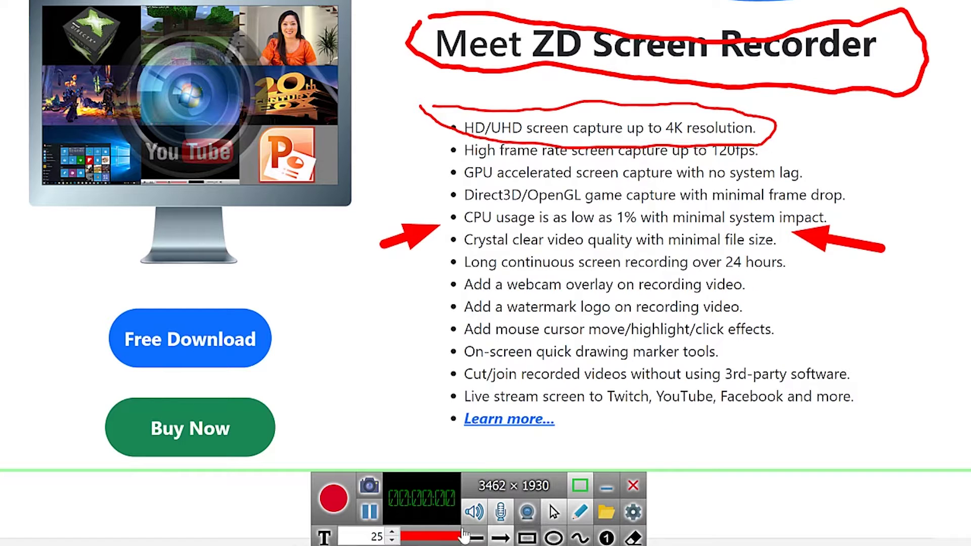
{"action": "scroll", "coordinate": [485, 536], "scroll_direction": "down", "scroll_amount": 4}
{"action": "left_click_drag", "start_coordinate": [408, 381], "coordinate": [885, 419]}
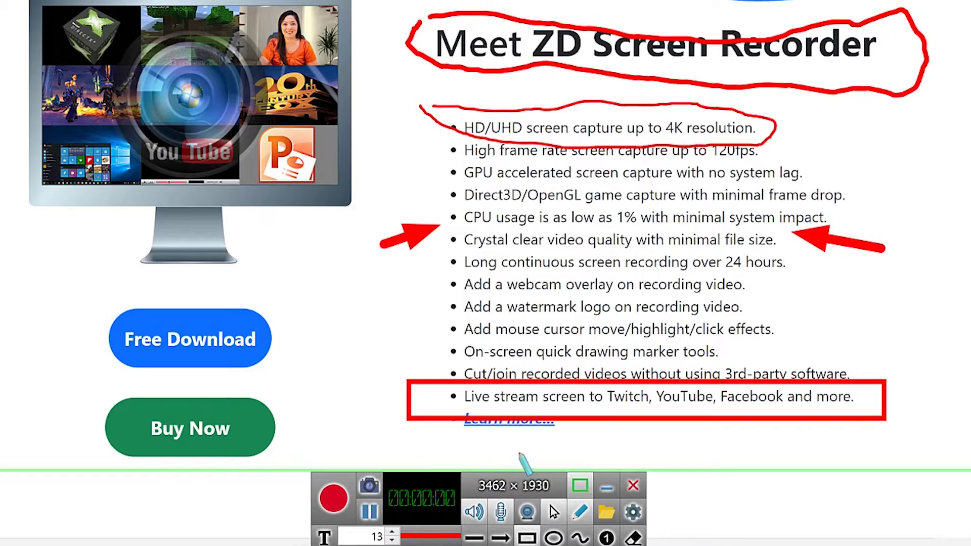
Step: Box Free Download, ellipse Buy Now and the monitor image, and add a thin freehand stroke
{"action": "mouse_move", "coordinate": [57, 292]}
{"action": "left_mouse_down"}
{"action": "mouse_move", "coordinate": [93, 317]}
{"action": "mouse_move", "coordinate": [325, 359]}
{"action": "mouse_move", "coordinate": [332, 386]}
{"action": "left_mouse_up"}
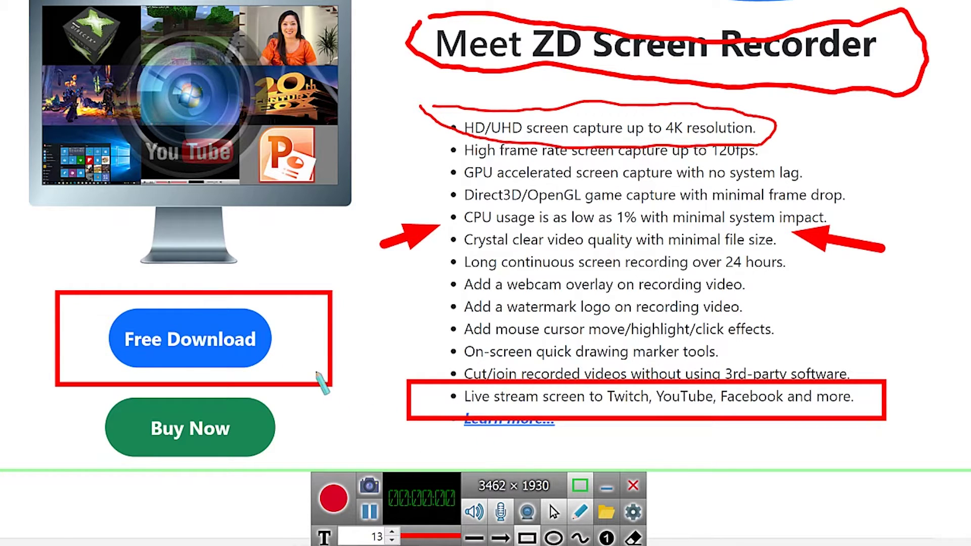
{"action": "left_click_drag", "start_coordinate": [55, 395], "coordinate": [322, 466]}
{"action": "left_click_drag", "start_coordinate": [0, 0], "coordinate": [429, 255]}
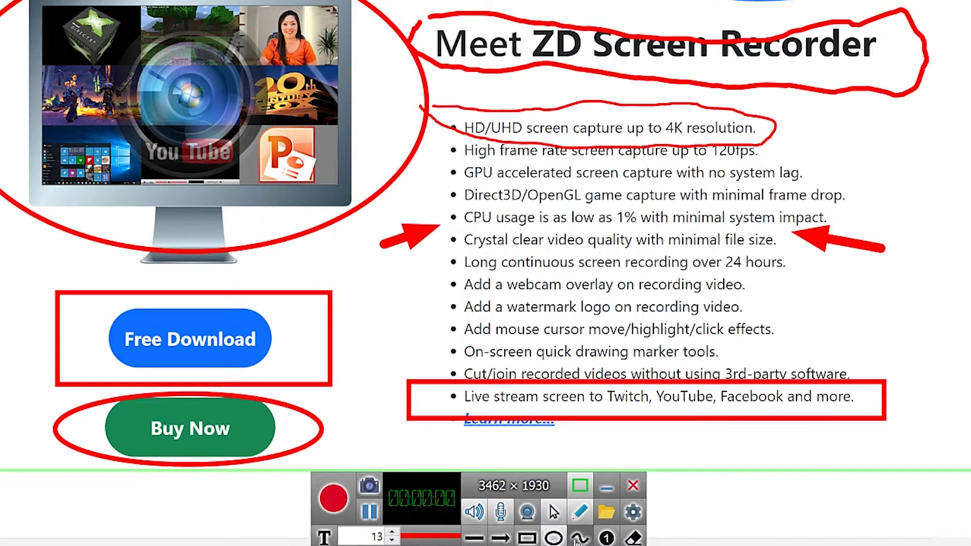
{"action": "left_click", "coordinate": [579, 539]}
{"action": "mouse_move", "coordinate": [553, 295]}
{"action": "left_mouse_down"}
{"action": "mouse_move", "coordinate": [665, 296]}
{"action": "mouse_move", "coordinate": [742, 271]}
{"action": "mouse_move", "coordinate": [830, 294]}
{"action": "mouse_move", "coordinate": [970, 291]}
{"action": "left_mouse_up"}
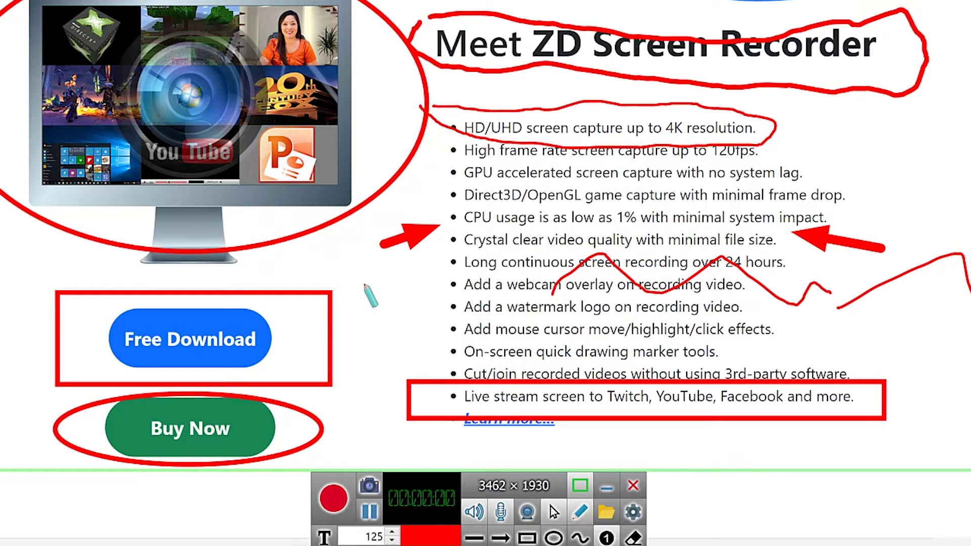
Step: Stamp red numbered markers 1 to 6 around the page and set the pen size to 50
{"action": "left_click", "coordinate": [455, 304]}
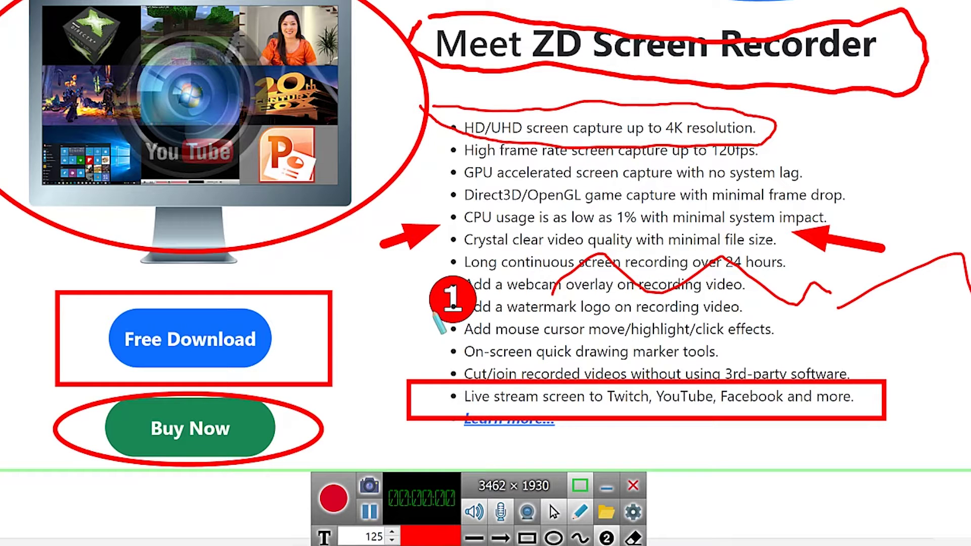
{"action": "left_click", "coordinate": [382, 314]}
{"action": "left_click", "coordinate": [870, 130]}
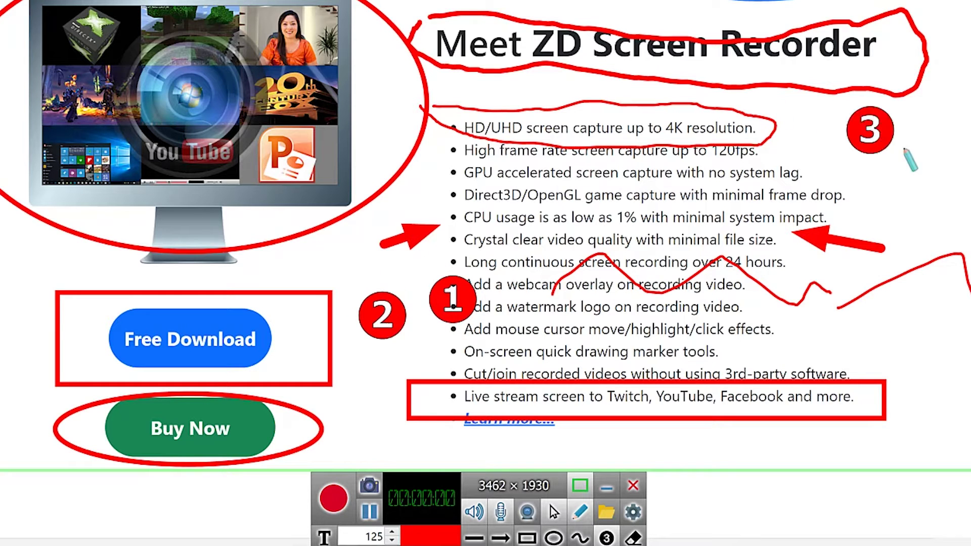
{"action": "left_click", "coordinate": [131, 132]}
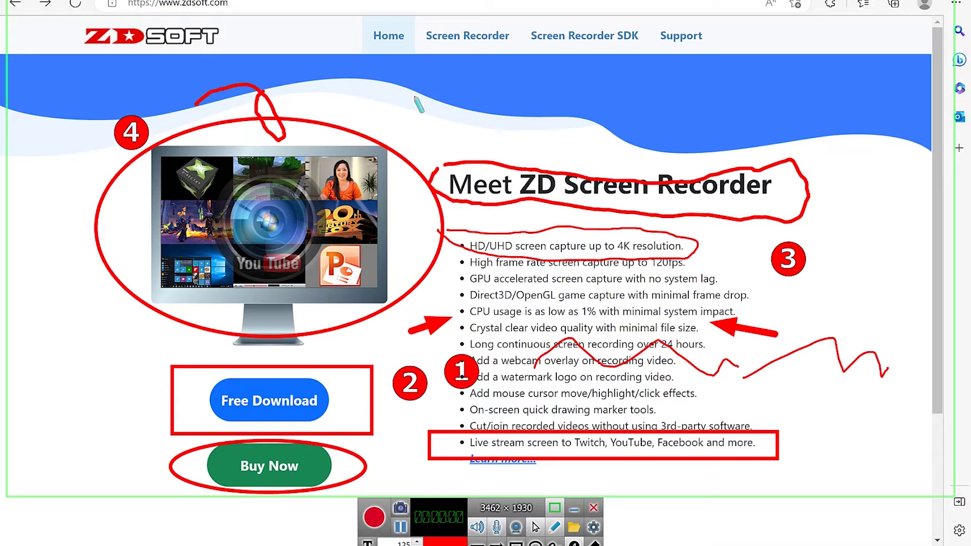
{"action": "left_click", "coordinate": [479, 130]}
{"action": "left_click", "coordinate": [639, 133]}
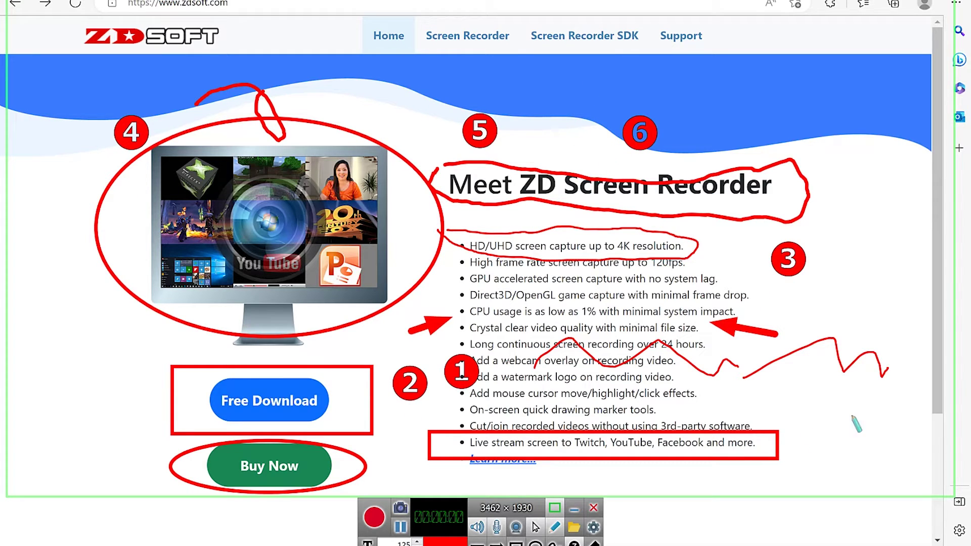
{"action": "left_click", "coordinate": [576, 542]}
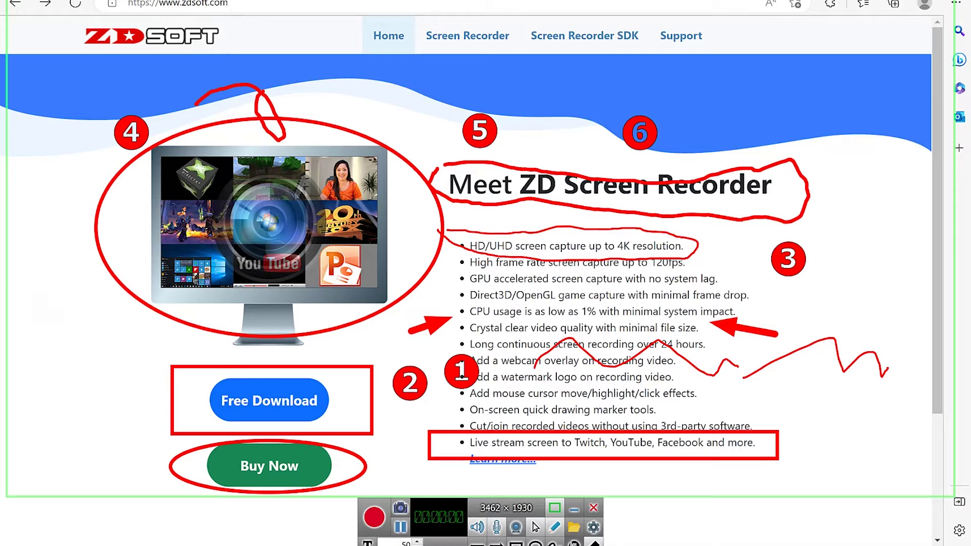
{"action": "left_click", "coordinate": [595, 543]}
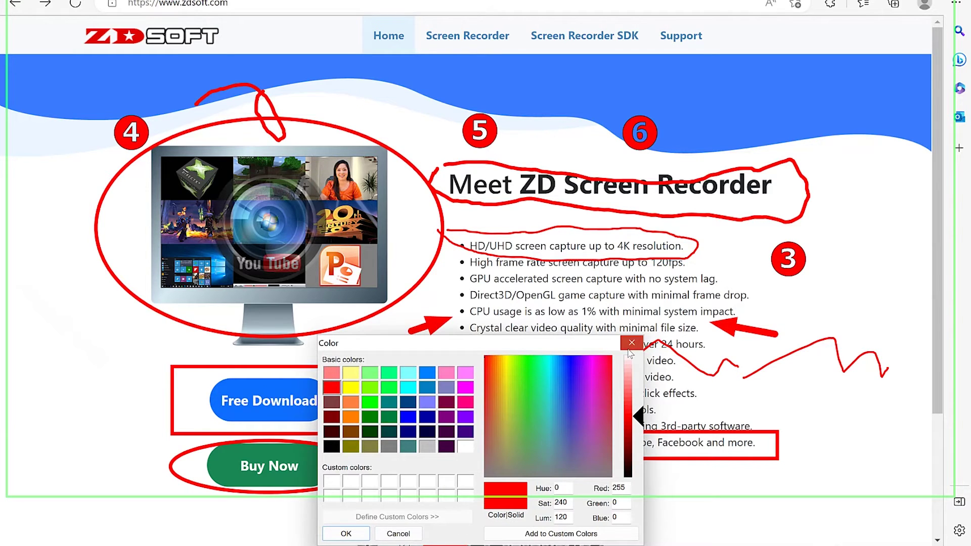
Step: Pick black (Red 0, Green 0, Blue 0) in the Color dialog and confirm it
{"action": "left_click", "coordinate": [398, 534]}
{"action": "left_click", "coordinate": [444, 543]}
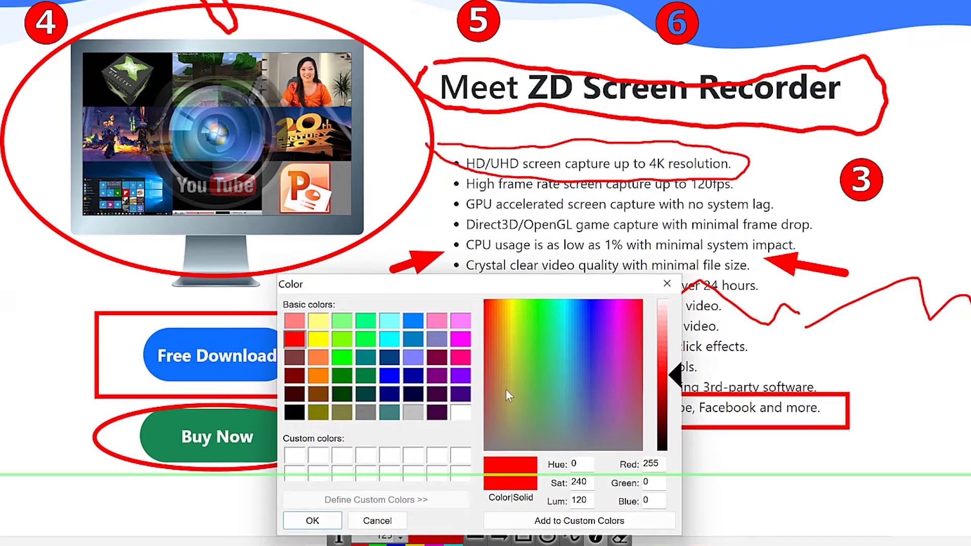
{"action": "left_click", "coordinate": [294, 412]}
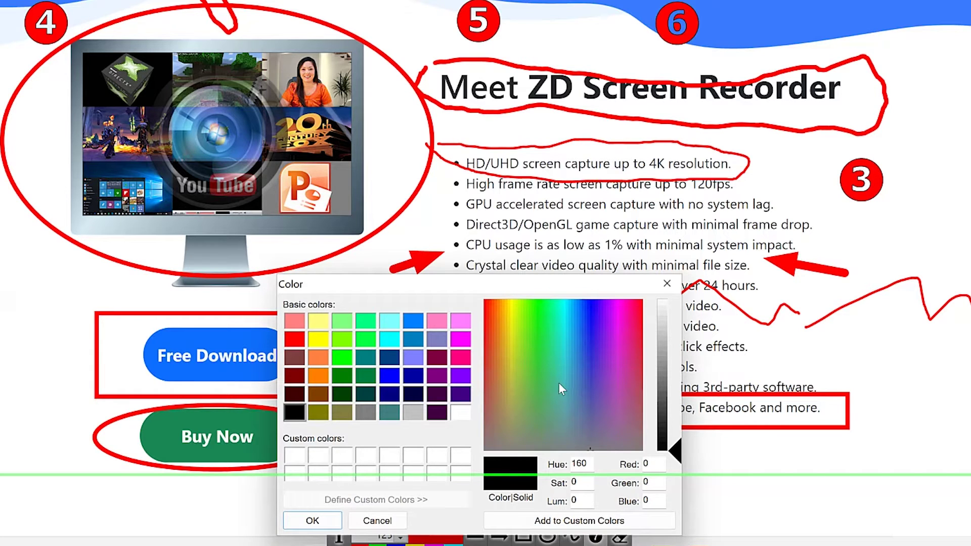
{"action": "left_click", "coordinate": [312, 520]}
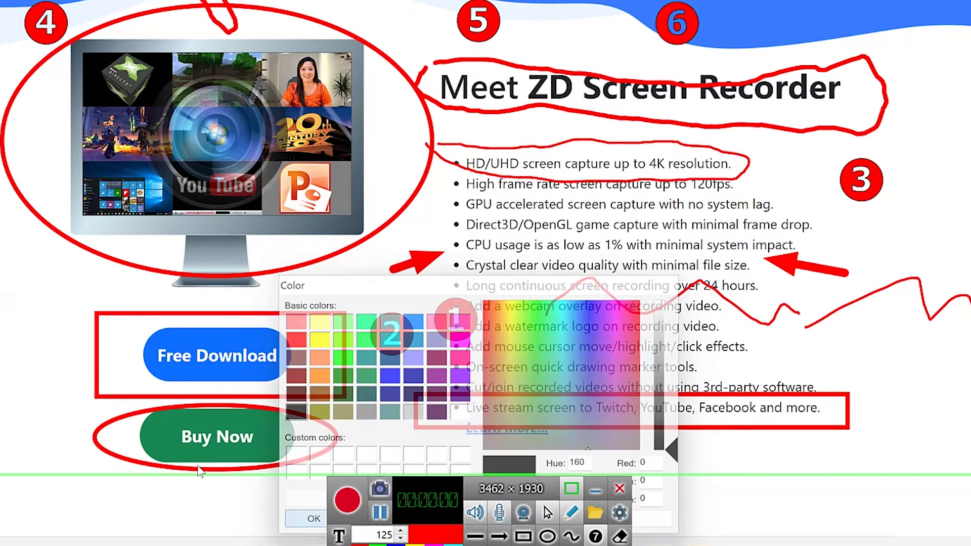
Step: Stamp a black marker 7 at the left edge and draw a straight line beside it
{"action": "left_click", "coordinate": [8, 315]}
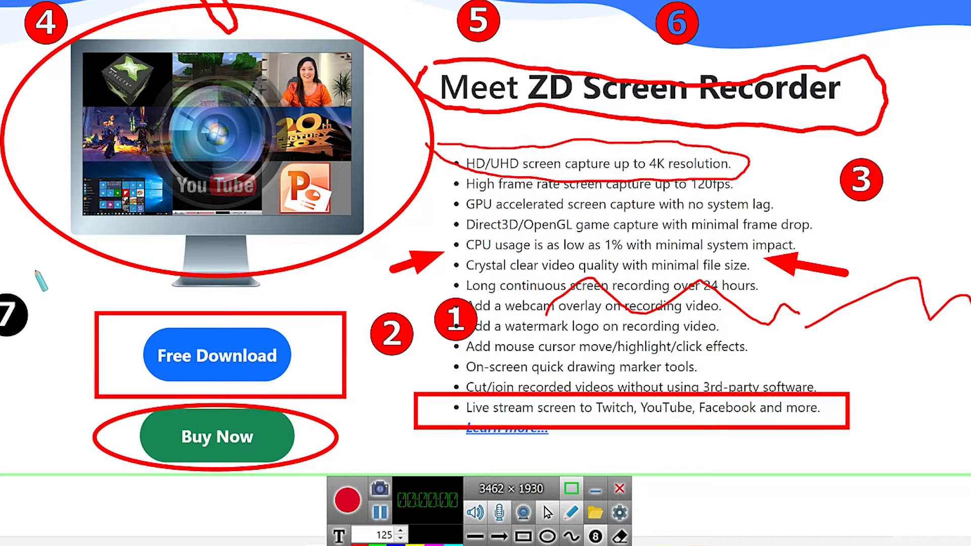
{"action": "left_click", "coordinate": [476, 536]}
{"action": "mouse_move", "coordinate": [11, 370]}
{"action": "left_mouse_down"}
{"action": "mouse_move", "coordinate": [65, 412]}
{"action": "mouse_move", "coordinate": [55, 396]}
{"action": "left_mouse_up"}
Step: Draw straight black lines through the word 'low', across the middle bullets, and beside the lower bullets
{"action": "left_click_drag", "start_coordinate": [564, 236], "coordinate": [587, 258]}
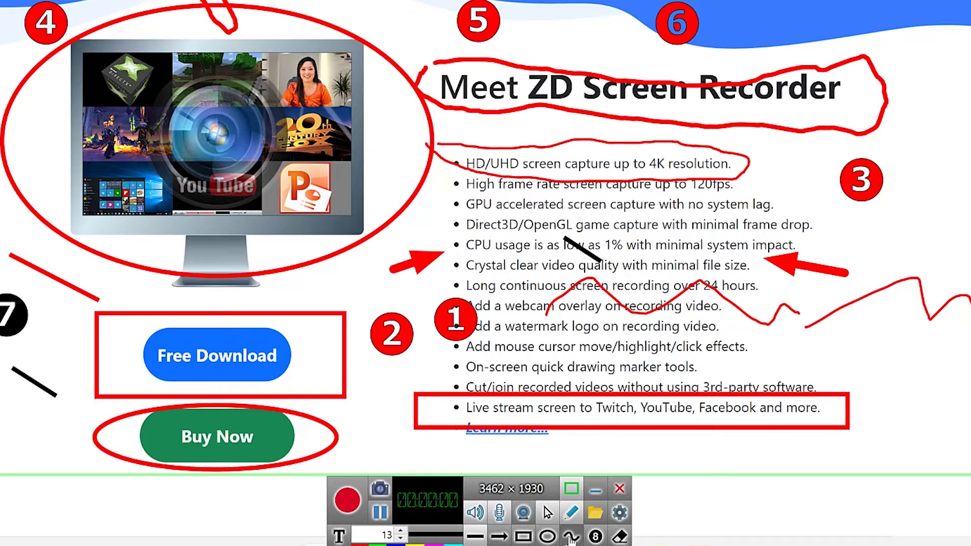
{"action": "mouse_move", "coordinate": [546, 266]}
{"action": "left_mouse_down"}
{"action": "mouse_move", "coordinate": [694, 273]}
{"action": "mouse_move", "coordinate": [828, 296]}
{"action": "left_mouse_up"}
{"action": "mouse_move", "coordinate": [733, 376]}
{"action": "left_mouse_down"}
{"action": "mouse_move", "coordinate": [775, 362]}
{"action": "mouse_move", "coordinate": [913, 362]}
{"action": "left_mouse_up"}
{"action": "left_click_drag", "start_coordinate": [850, 372], "coordinate": [894, 383]}
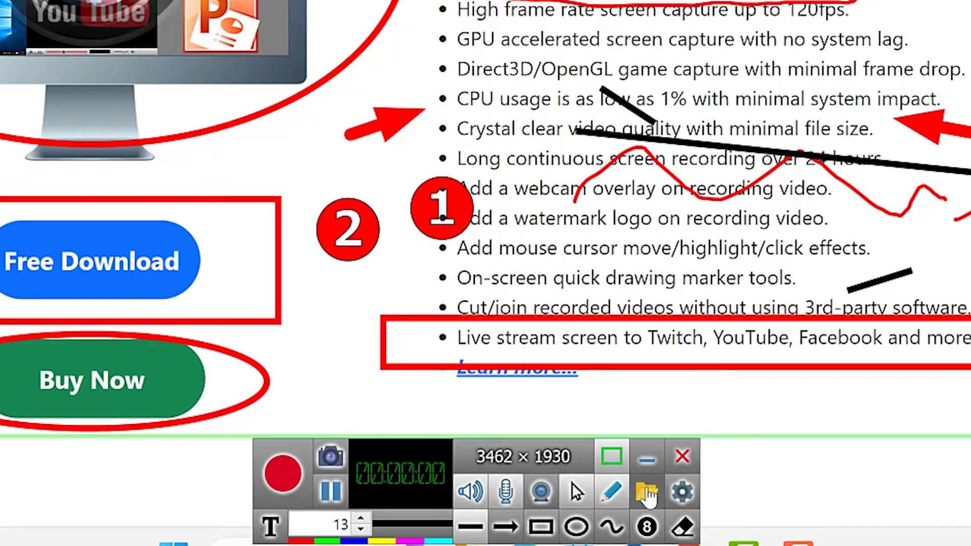
Step: Open the saved recordings list, view screenshot 'Shot 0001' in Photos, then close the viewer
{"action": "left_click", "coordinate": [647, 493]}
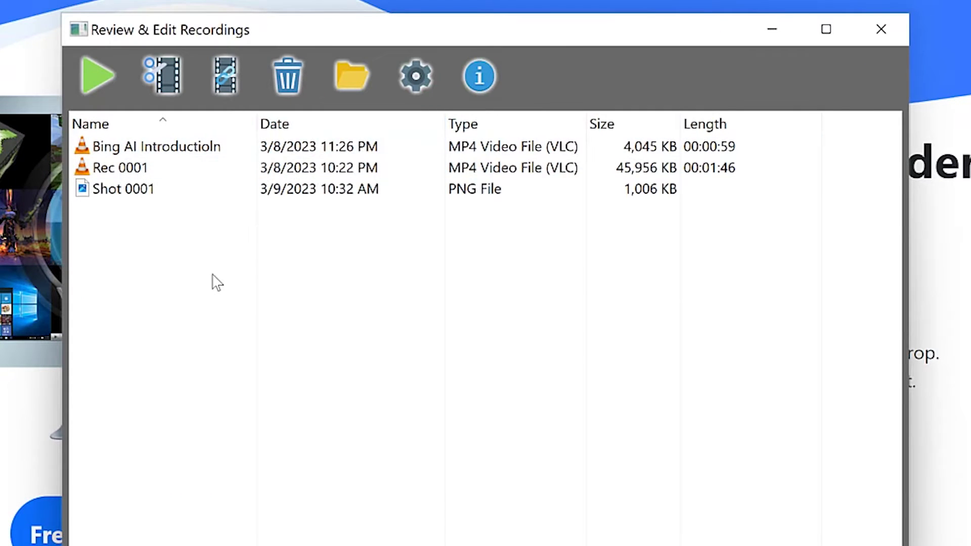
{"action": "mouse_move", "coordinate": [167, 175]}
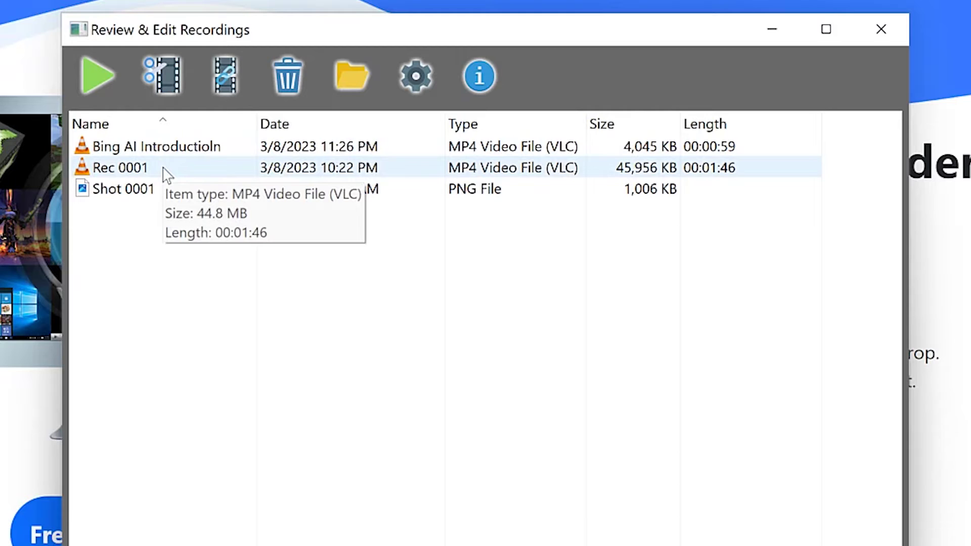
{"action": "left_click", "coordinate": [138, 194]}
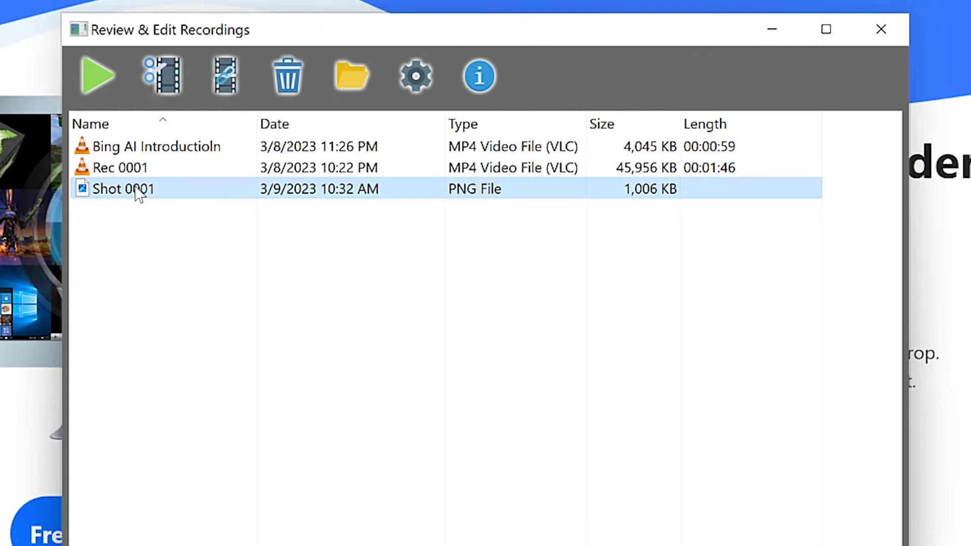
{"action": "double_click", "coordinate": [138, 194]}
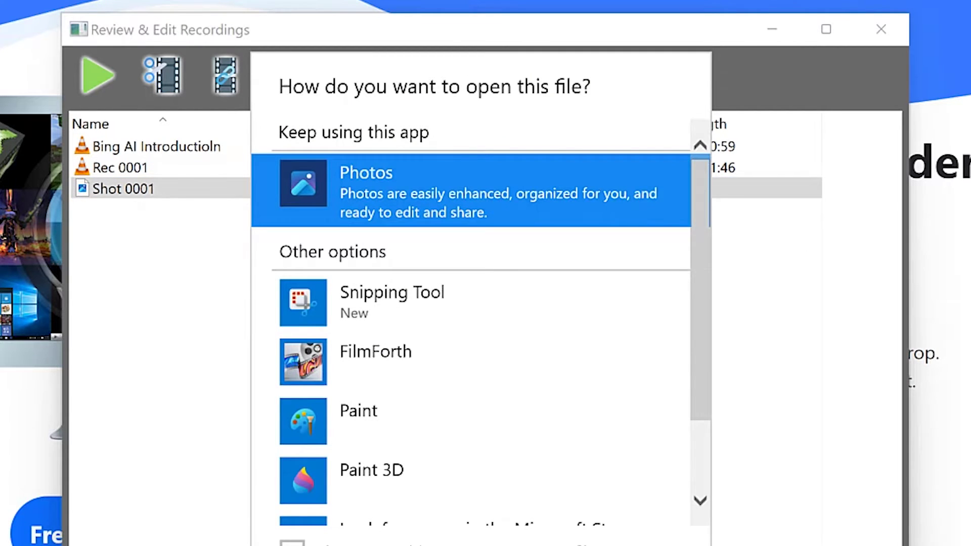
{"action": "key", "text": "Escape"}
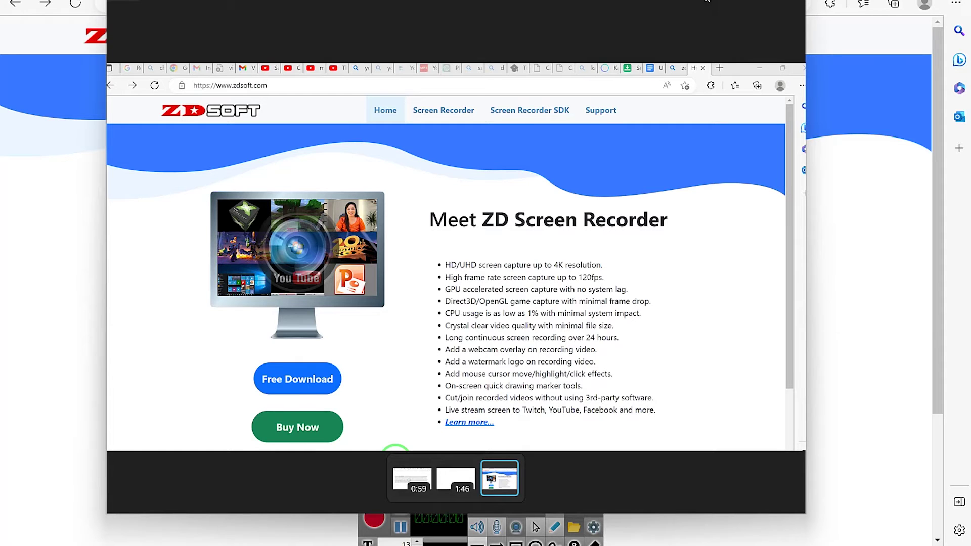
{"action": "key", "text": "Escape"}
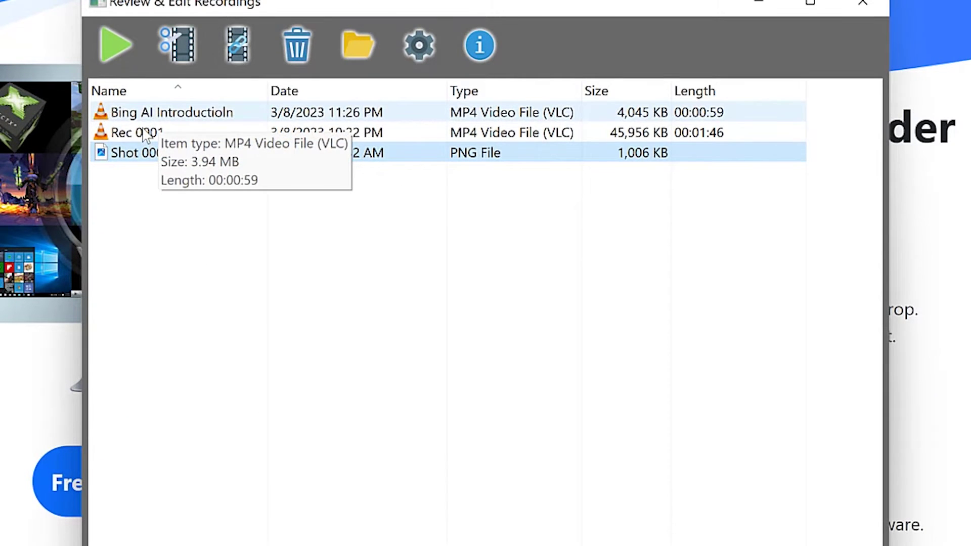
{"action": "left_click", "coordinate": [143, 133]}
{"action": "double_click", "coordinate": [141, 130]}
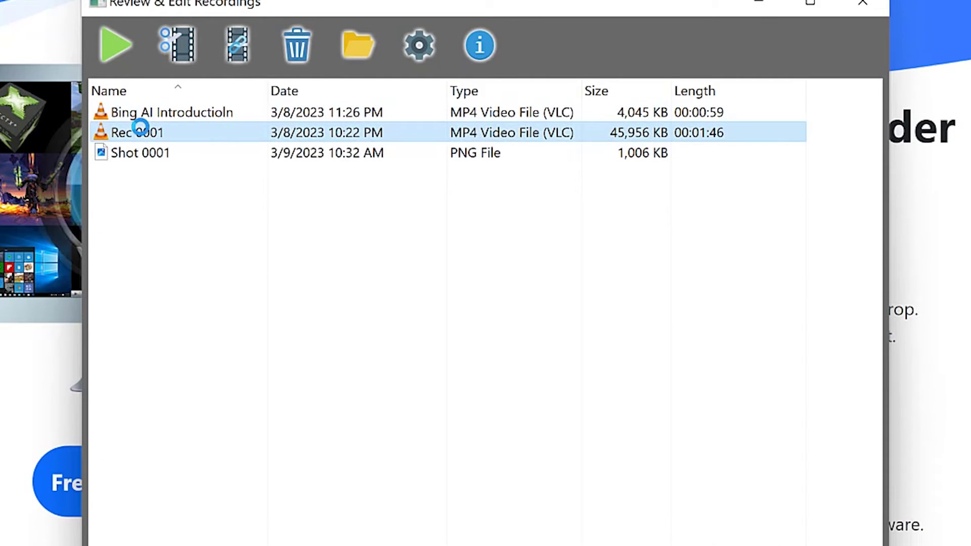
{"action": "right_click", "coordinate": [142, 129]}
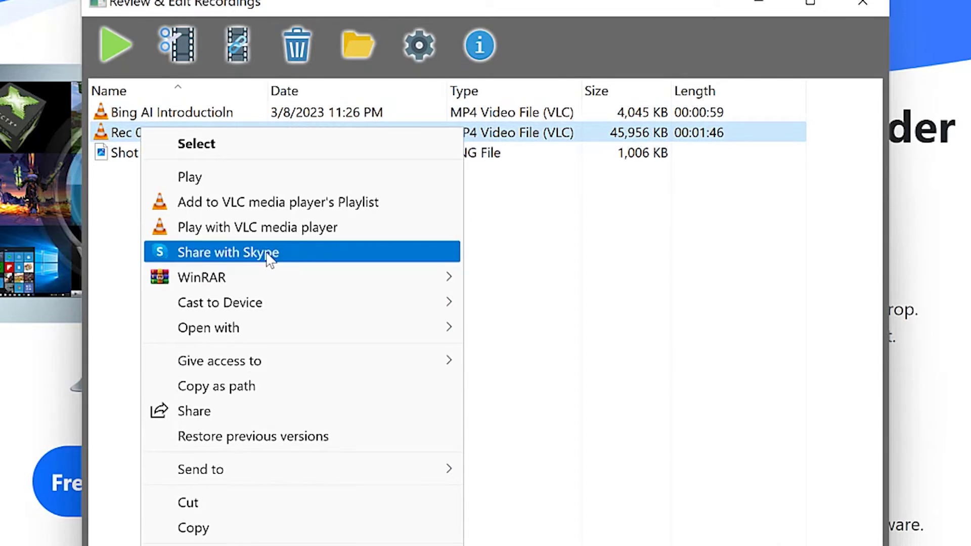
{"action": "left_click", "coordinate": [616, 255]}
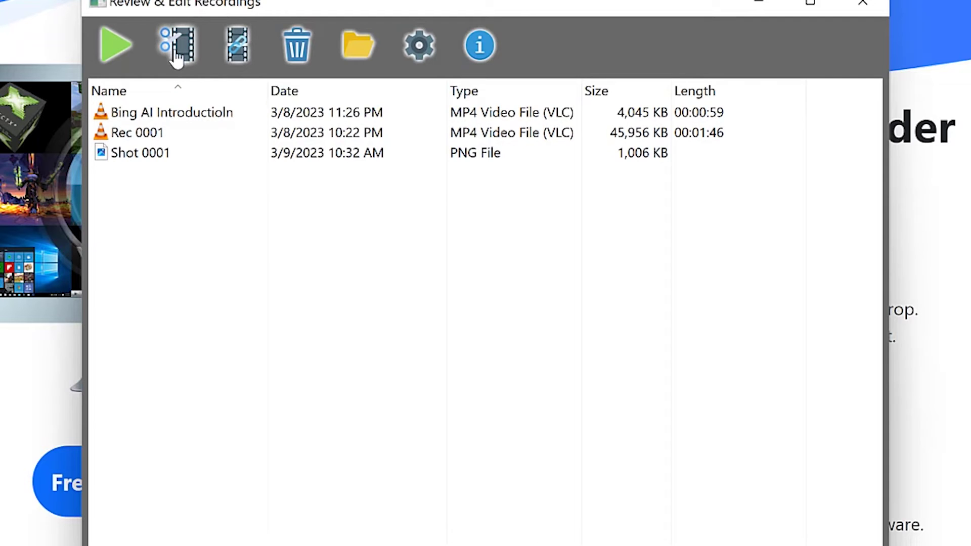
{"action": "left_click", "coordinate": [139, 110]}
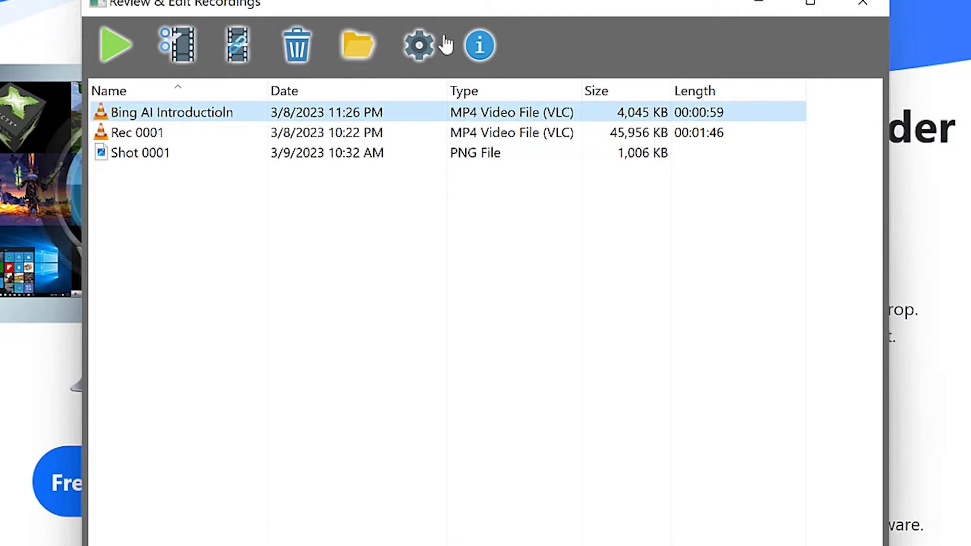
{"action": "left_click", "coordinate": [419, 46]}
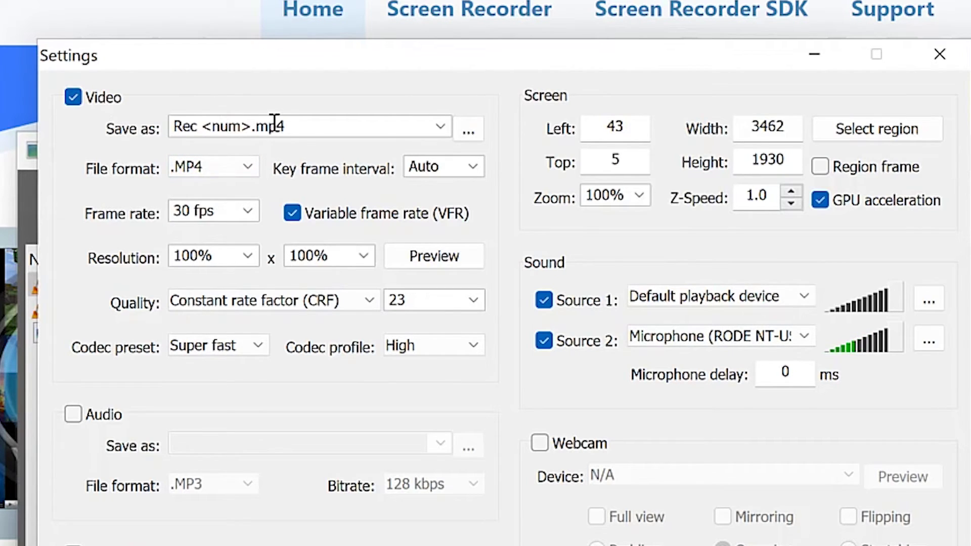
{"action": "left_click", "coordinate": [437, 127]}
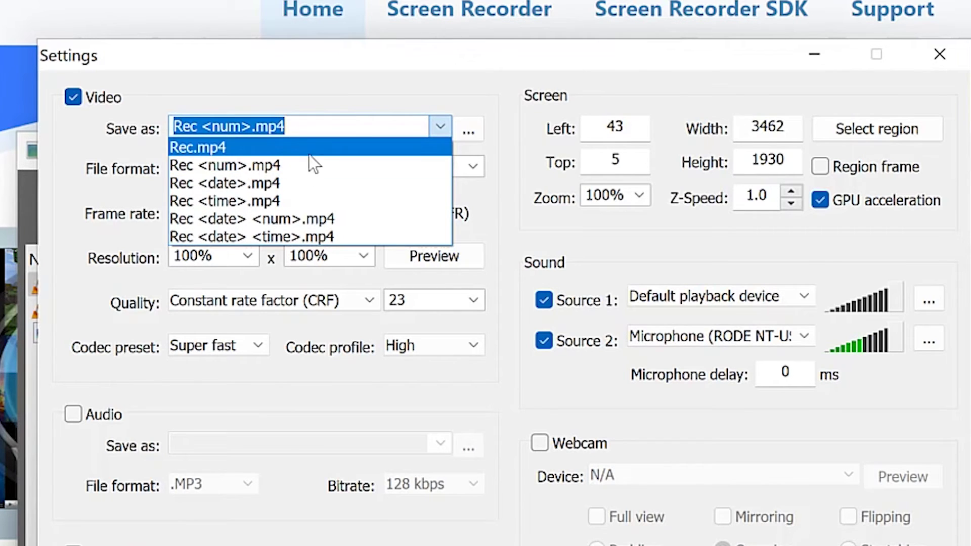
{"action": "left_click", "coordinate": [353, 66]}
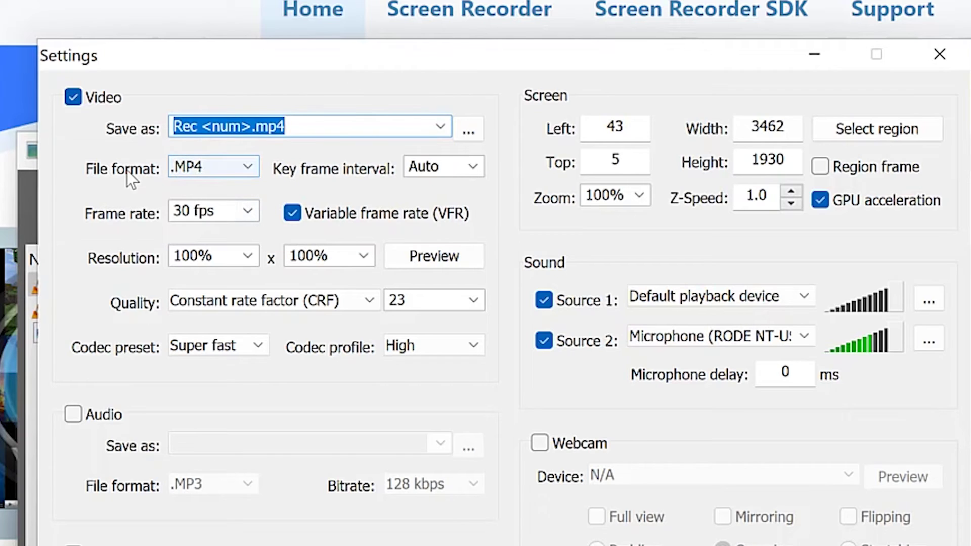
{"action": "left_click", "coordinate": [256, 160]}
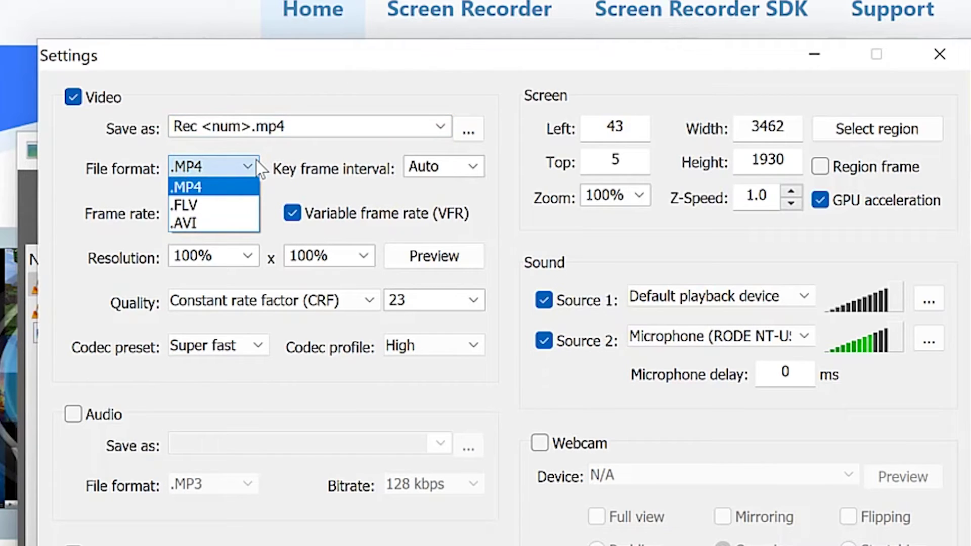
{"action": "left_click", "coordinate": [198, 83]}
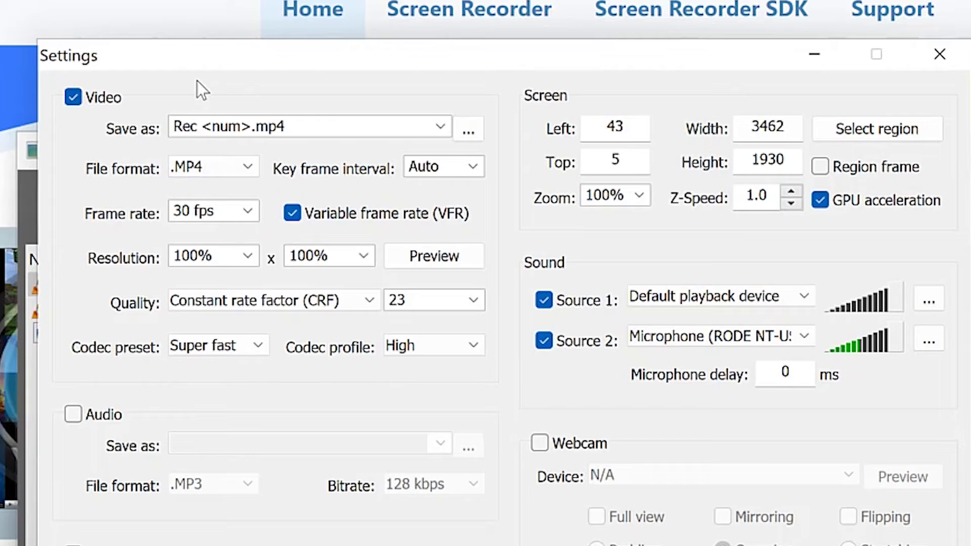
{"action": "left_click", "coordinate": [468, 168]}
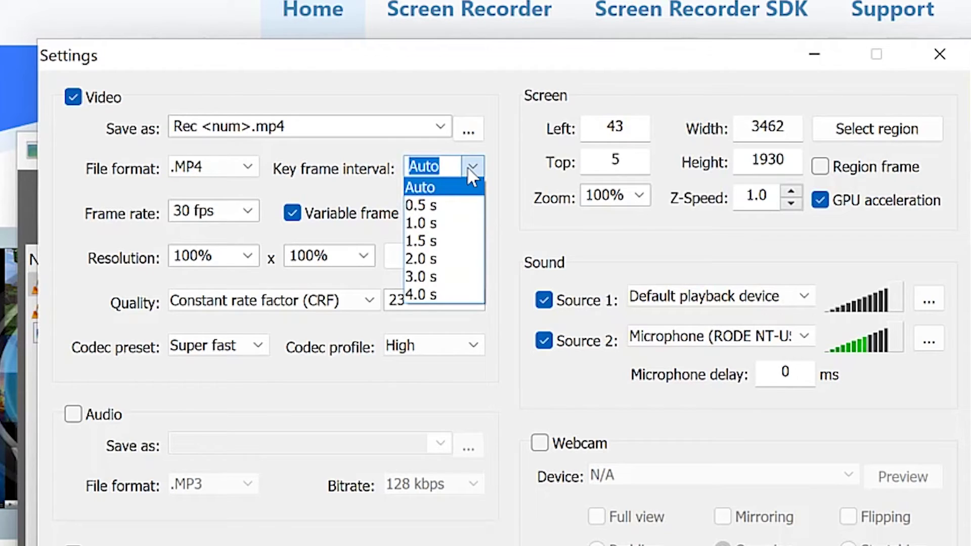
{"action": "left_click", "coordinate": [356, 60]}
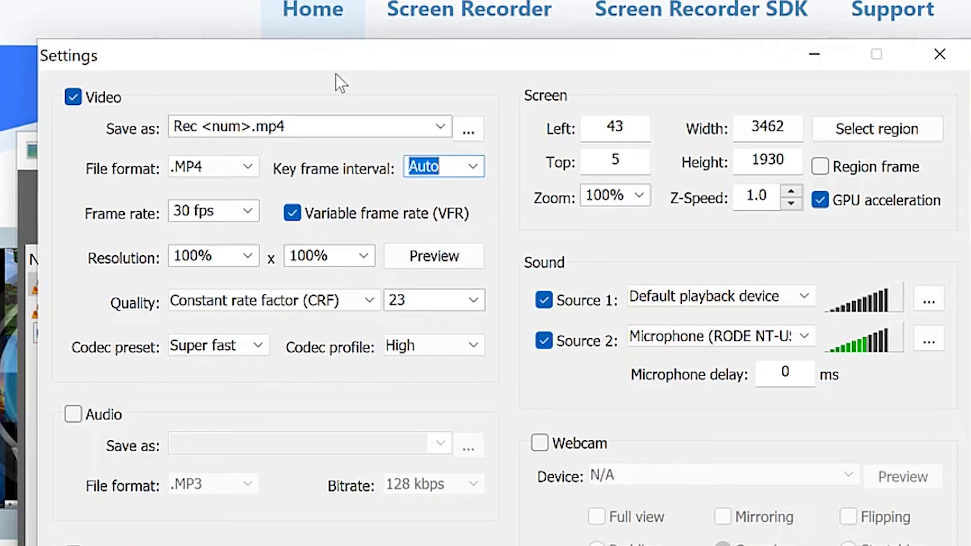
{"action": "left_click", "coordinate": [248, 207]}
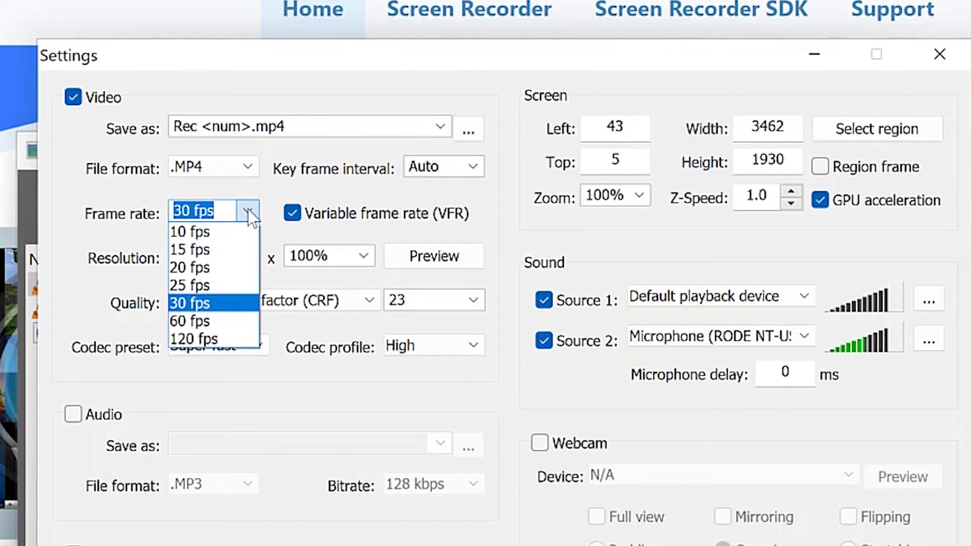
{"action": "left_click", "coordinate": [506, 225]}
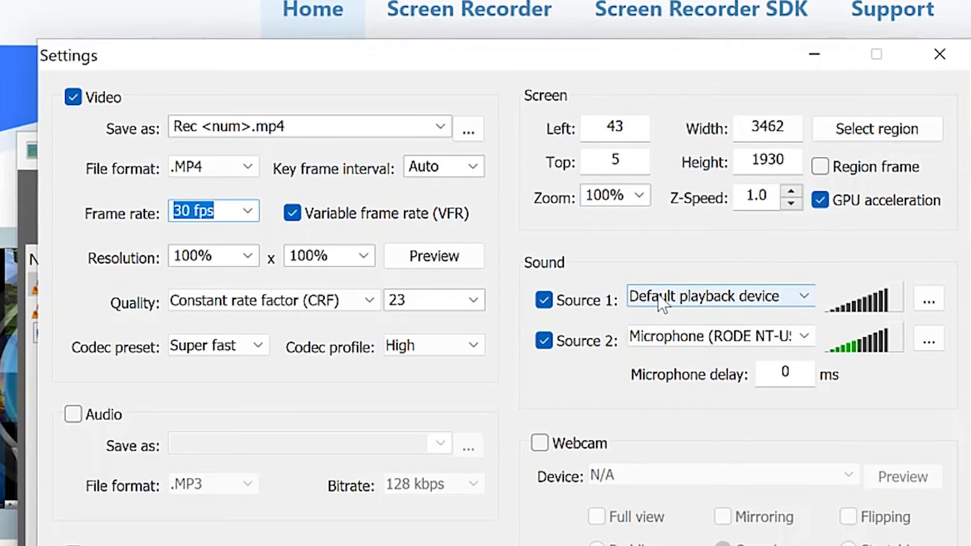
{"action": "left_click", "coordinate": [706, 338]}
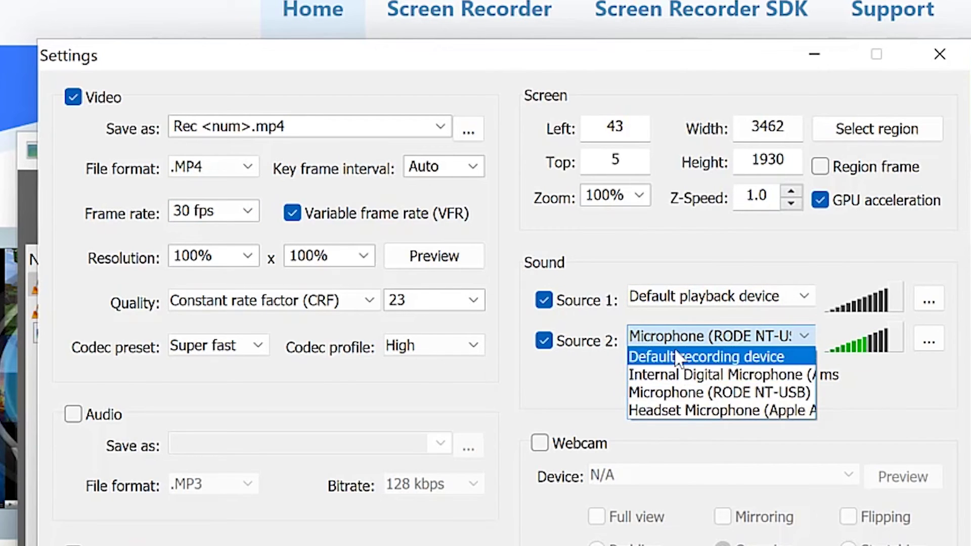
{"action": "key", "text": "Up"}
{"action": "key", "text": "Up"}
{"action": "left_click", "coordinate": [558, 393]}
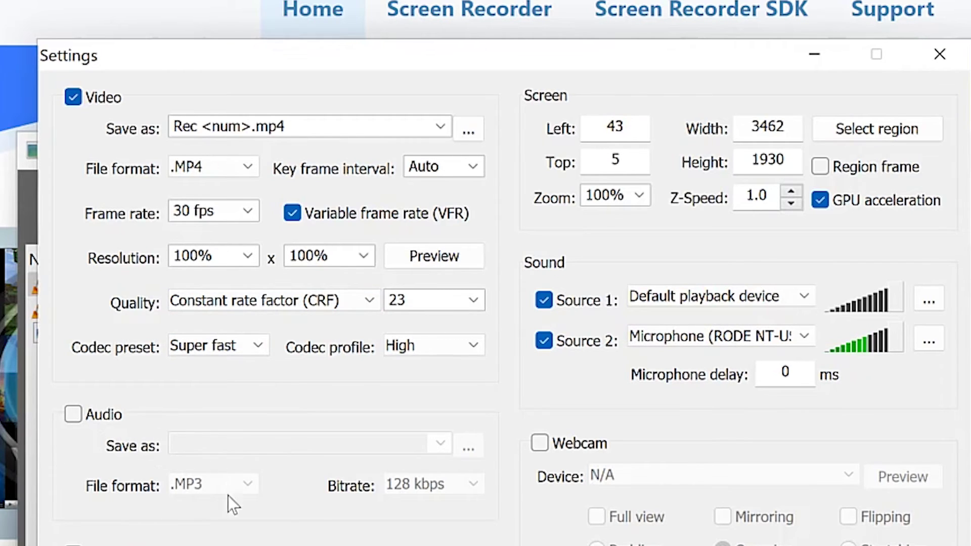
{"action": "left_click", "coordinate": [540, 444]}
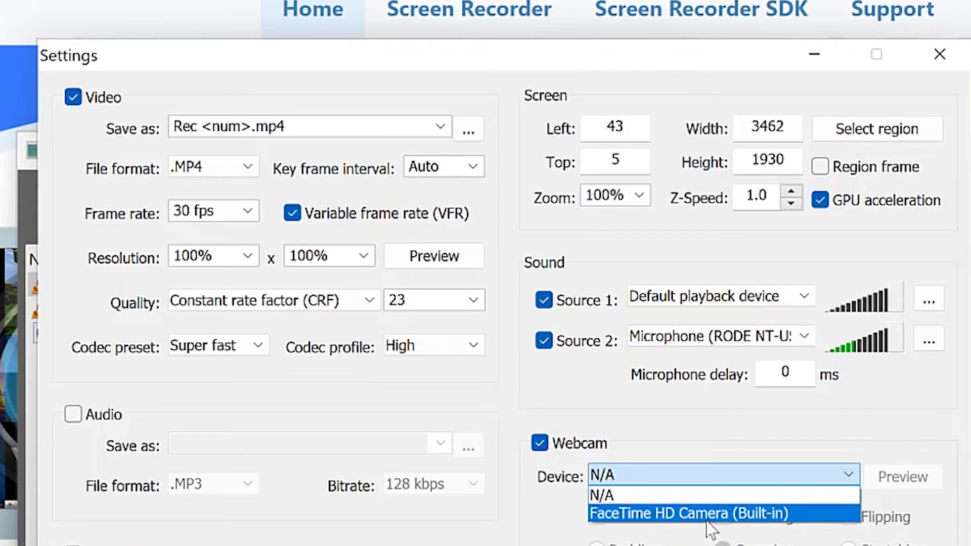
{"action": "left_click", "coordinate": [540, 443]}
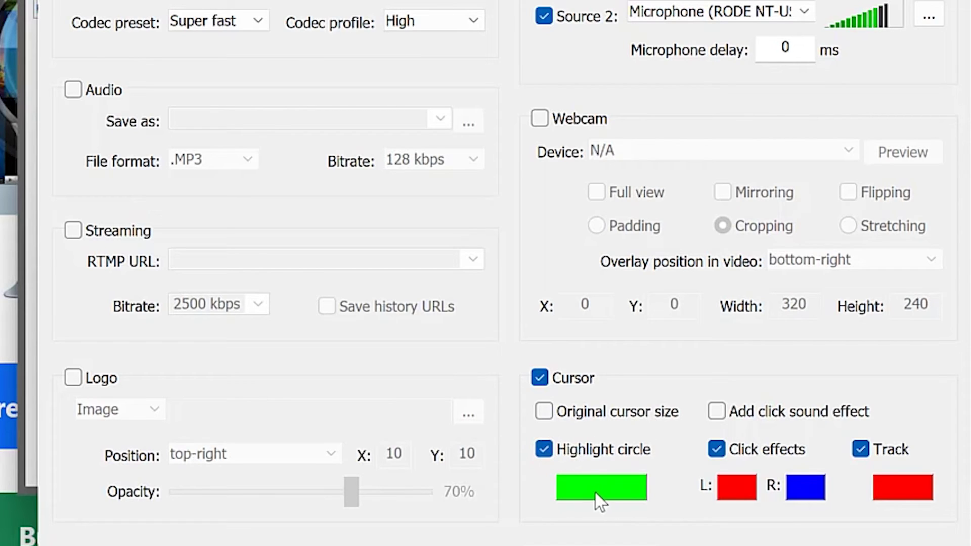
Step: Keep the green highlight circle, enable the click sound effect, and turn off cursor tracking
{"action": "left_click", "coordinate": [582, 488]}
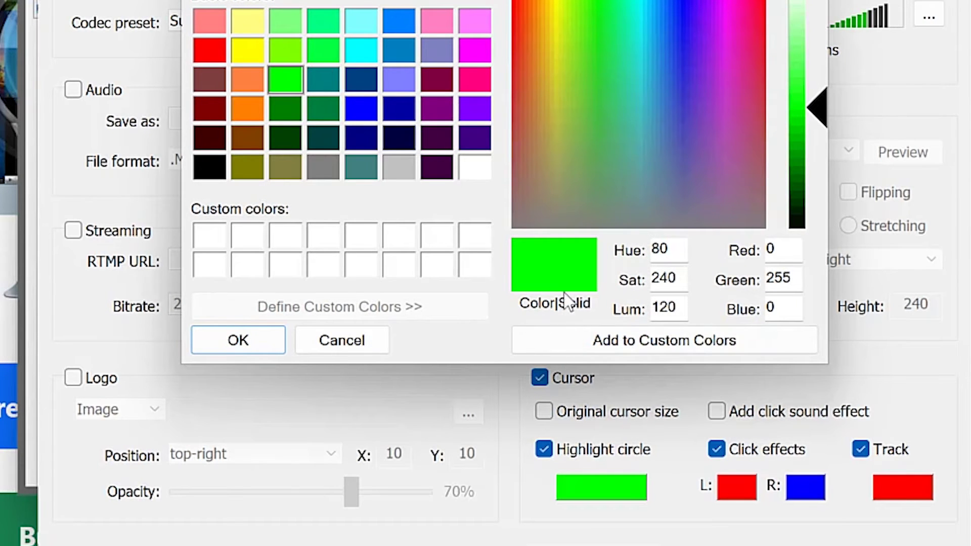
{"action": "key", "text": "Return"}
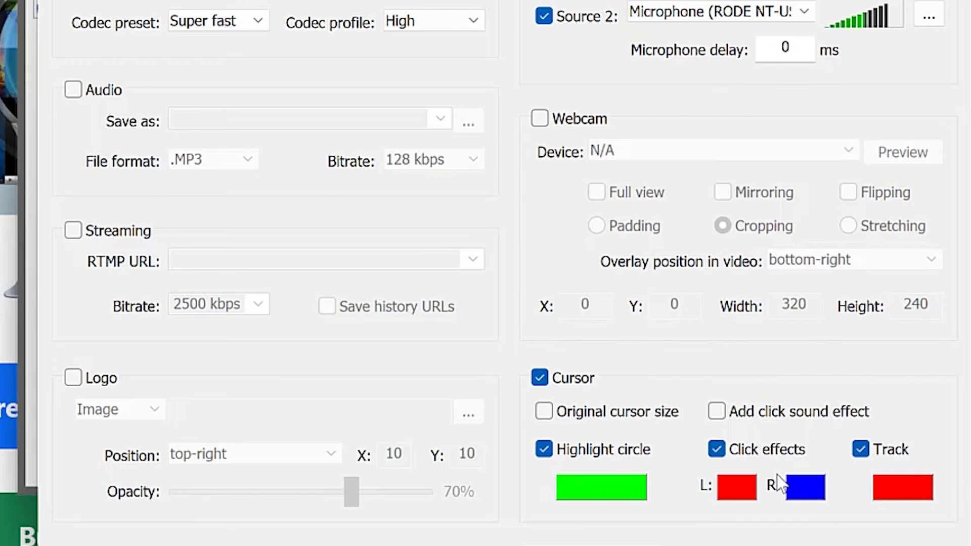
{"action": "left_click", "coordinate": [718, 414]}
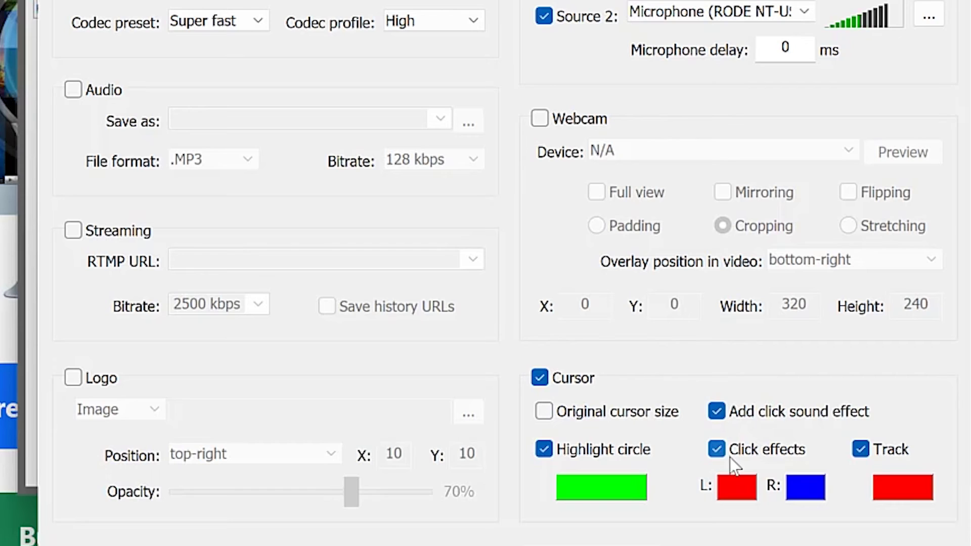
{"action": "left_click", "coordinate": [868, 450]}
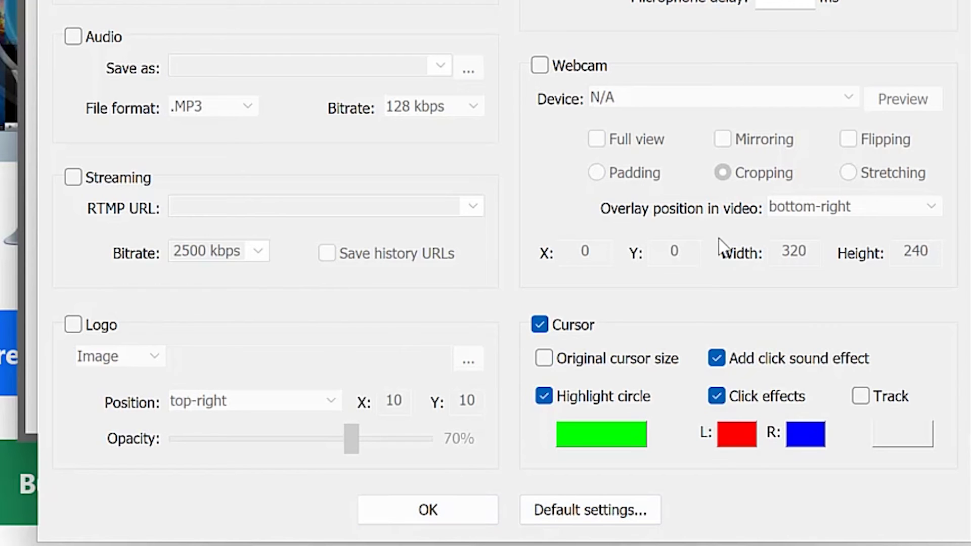
Step: Apply the settings, hide the pencil drawing toolbar, and start recording the screen
{"action": "left_click", "coordinate": [447, 508]}
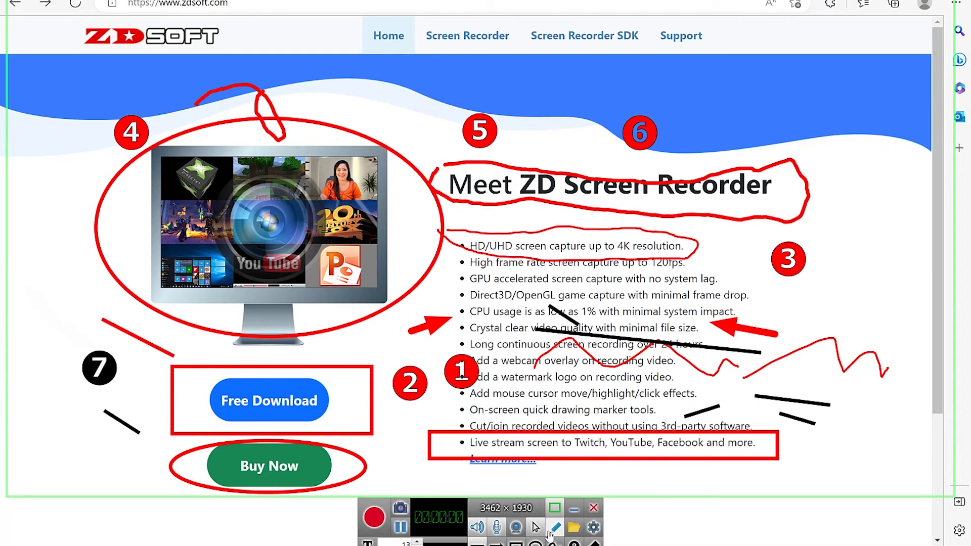
{"action": "left_click", "coordinate": [555, 527]}
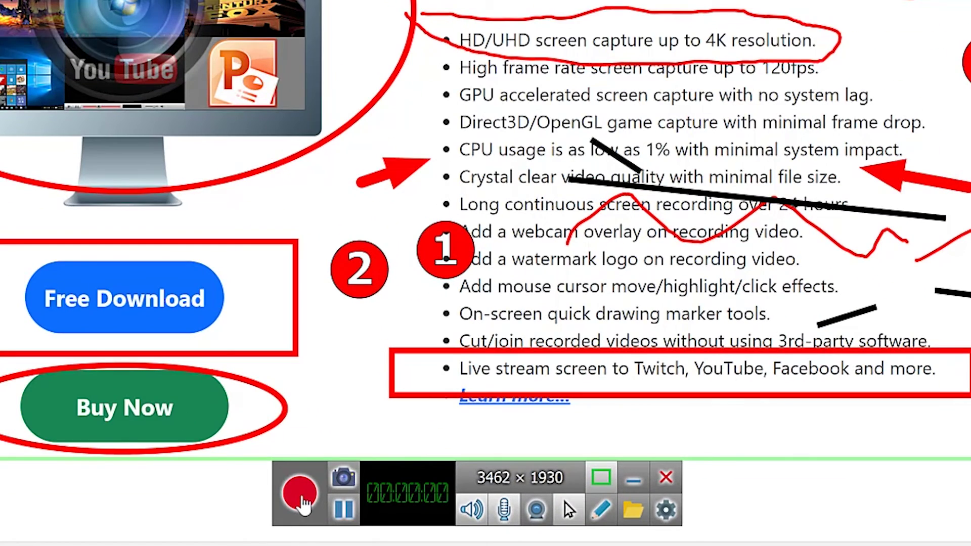
{"action": "left_click", "coordinate": [304, 504]}
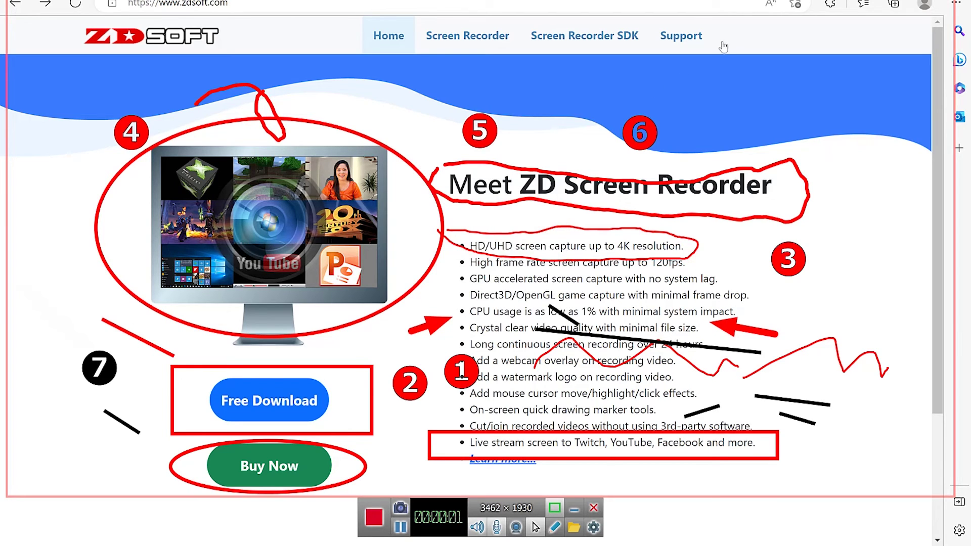
{"action": "mouse_move", "coordinate": [834, 1]}
Step: Record browsing from the Bing youtube to mp3 results back to Bing Chat, pausing once, then stop
{"action": "left_click", "coordinate": [834, 1]}
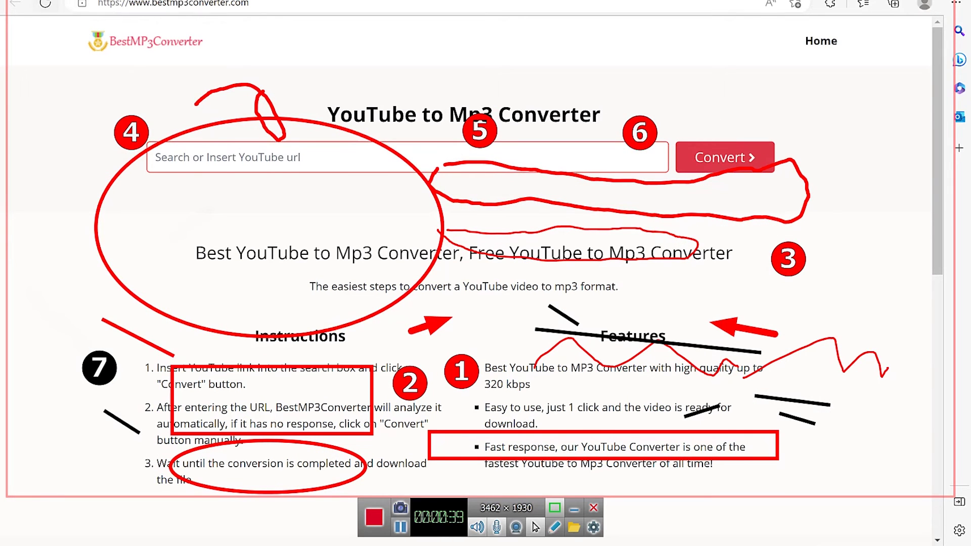
{"action": "key", "text": "alt+Left"}
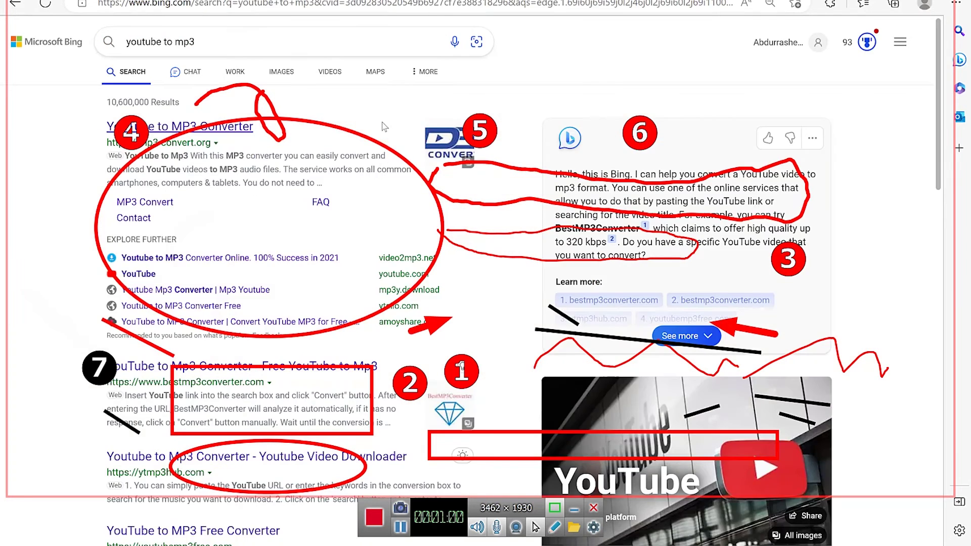
{"action": "left_click", "coordinate": [185, 71]}
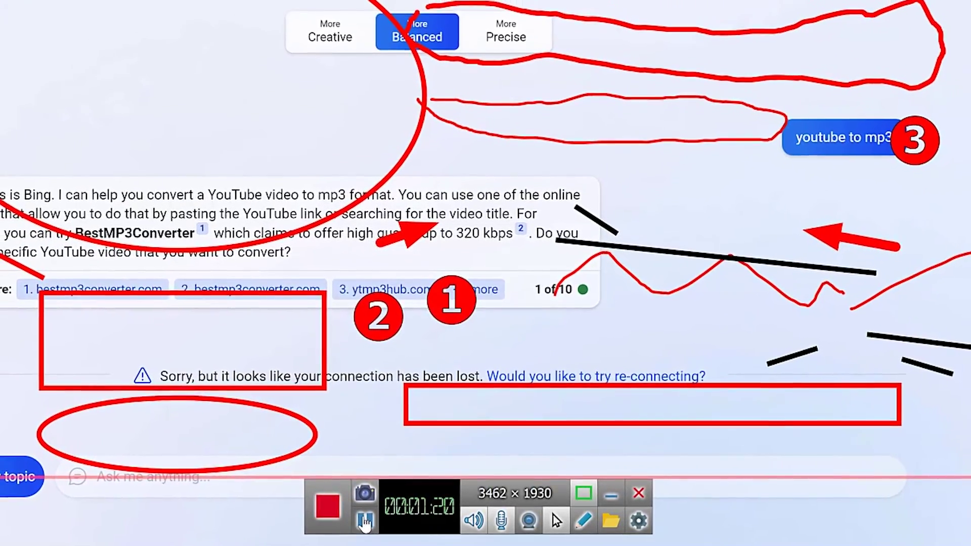
{"action": "left_click", "coordinate": [364, 521]}
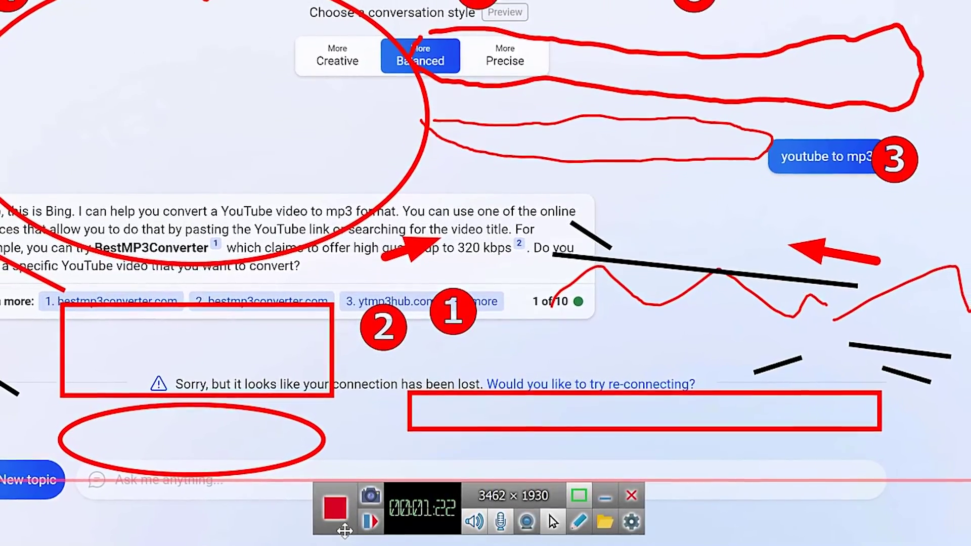
{"action": "left_click", "coordinate": [374, 522]}
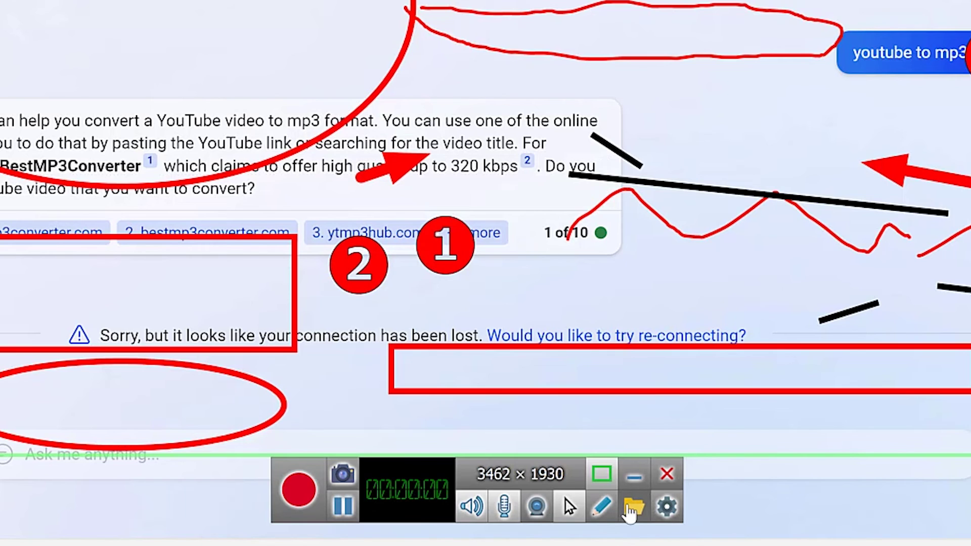
{"action": "left_click", "coordinate": [631, 512]}
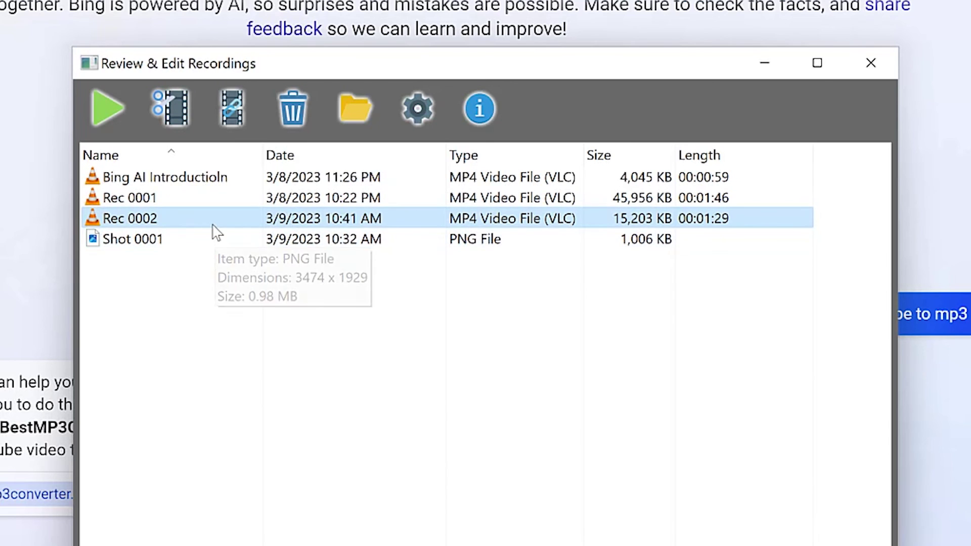
Step: Play the 00:01:29 recording 'Rec 0002' full-screen in VLC
{"action": "double_click", "coordinate": [156, 219]}
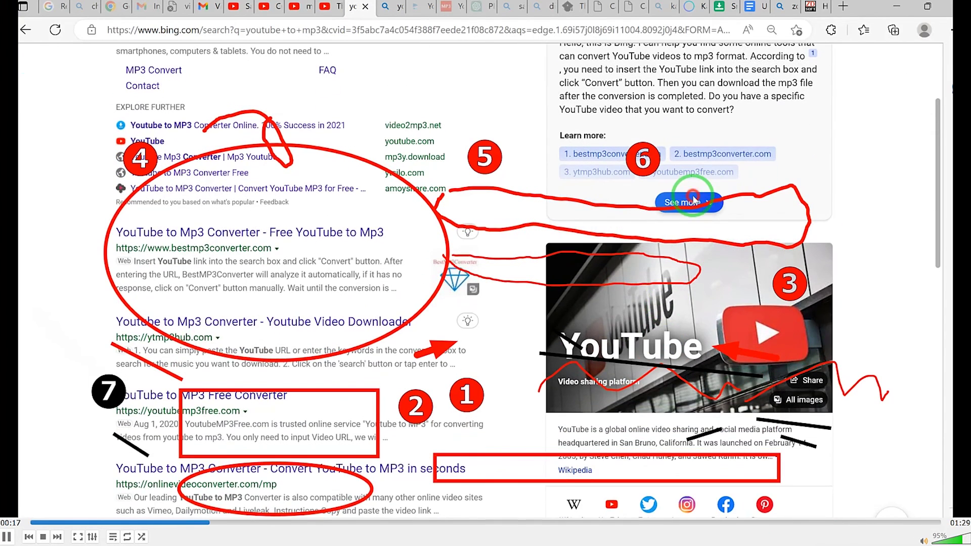
Step: Exit VLC full-screen playback and close the Review & Edit Recordings window
{"action": "key", "text": "alt+F4"}
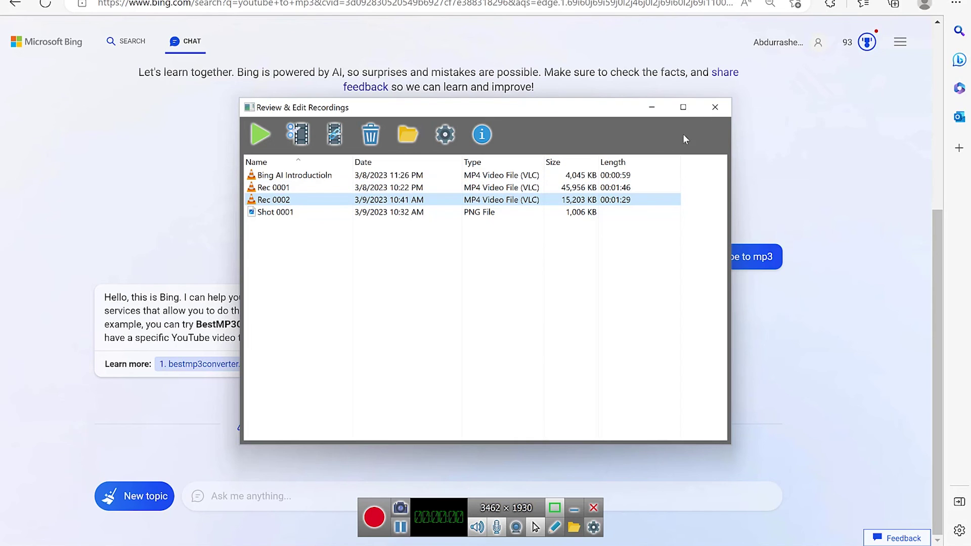
{"action": "left_click", "coordinate": [715, 108]}
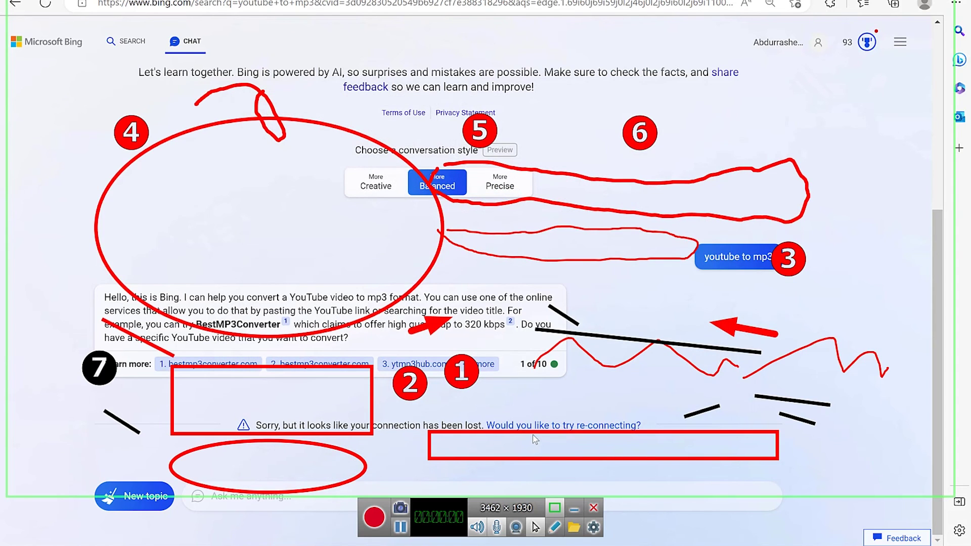